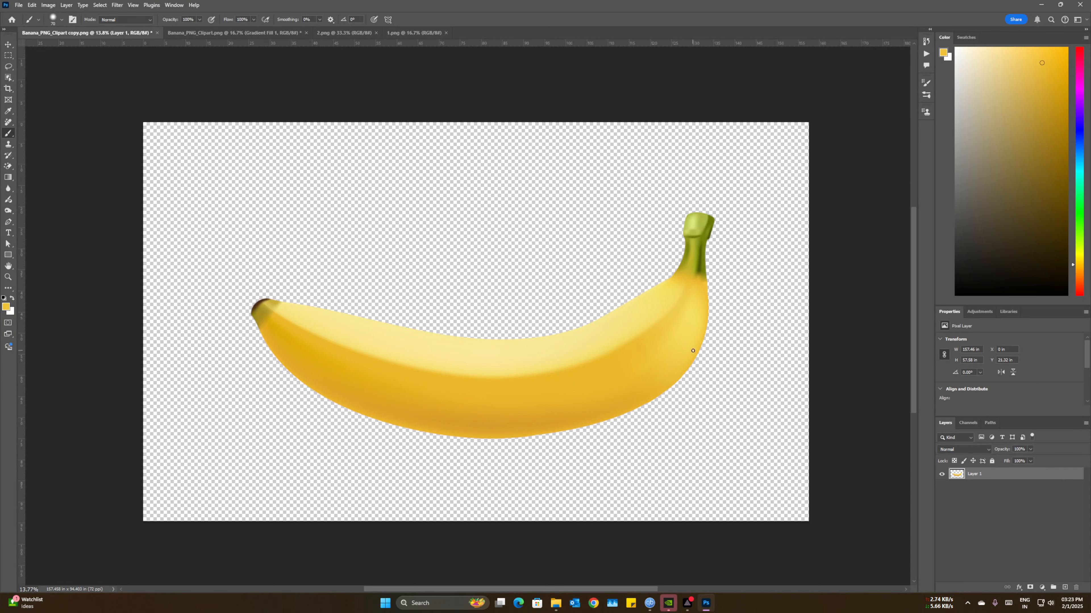
View the finished banana lettering in the Banana_PNG_Clipart.png document and return to the copy with the intact banana
{"action": "left_click", "coordinate": [210, 32]}
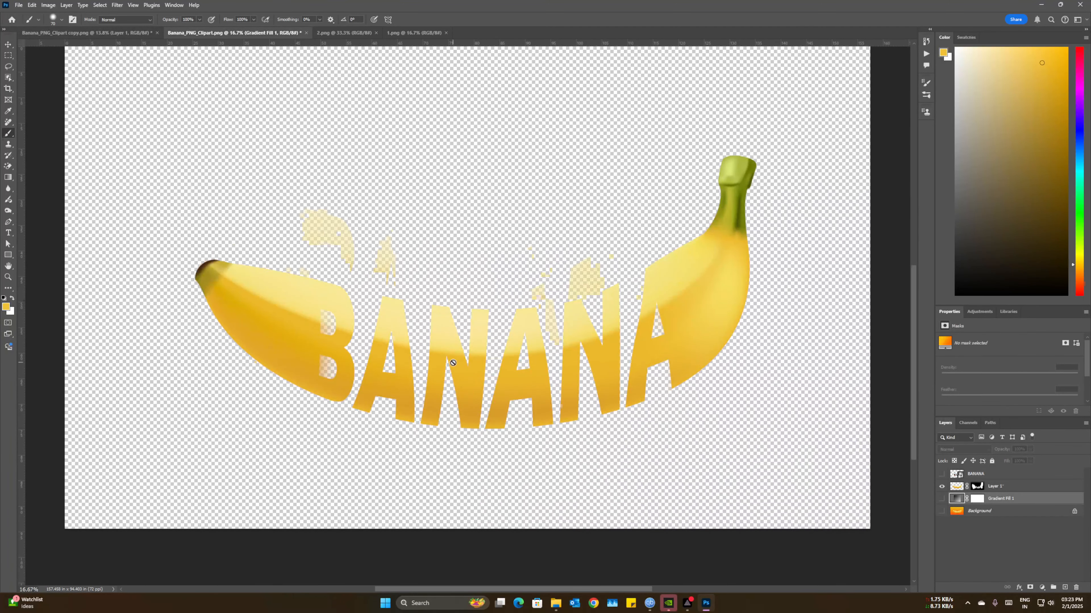
{"action": "left_click", "coordinate": [118, 36]}
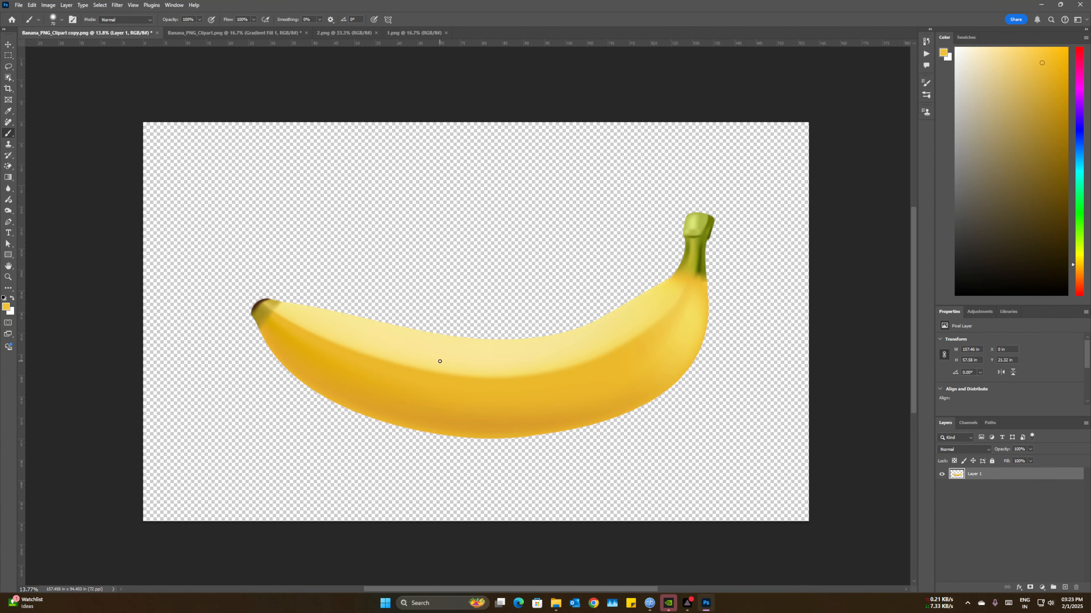
{"action": "key", "text": "ctrl+z"}
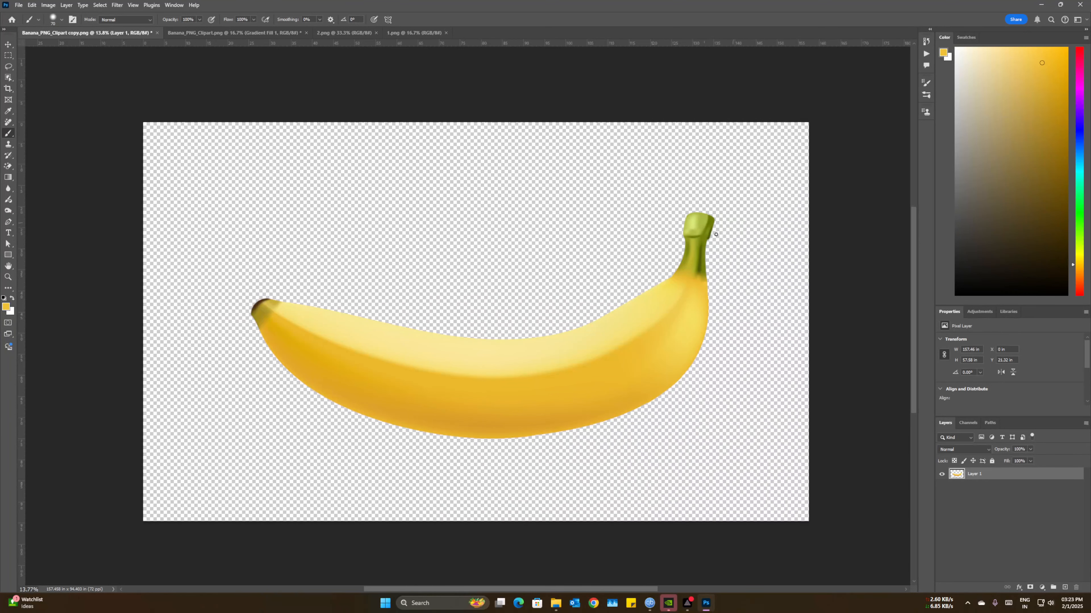
Add the point text "BANANA" in Arial Black on the middle of the banana
{"action": "left_click", "coordinate": [9, 233]}
{"action": "left_click", "coordinate": [418, 370]}
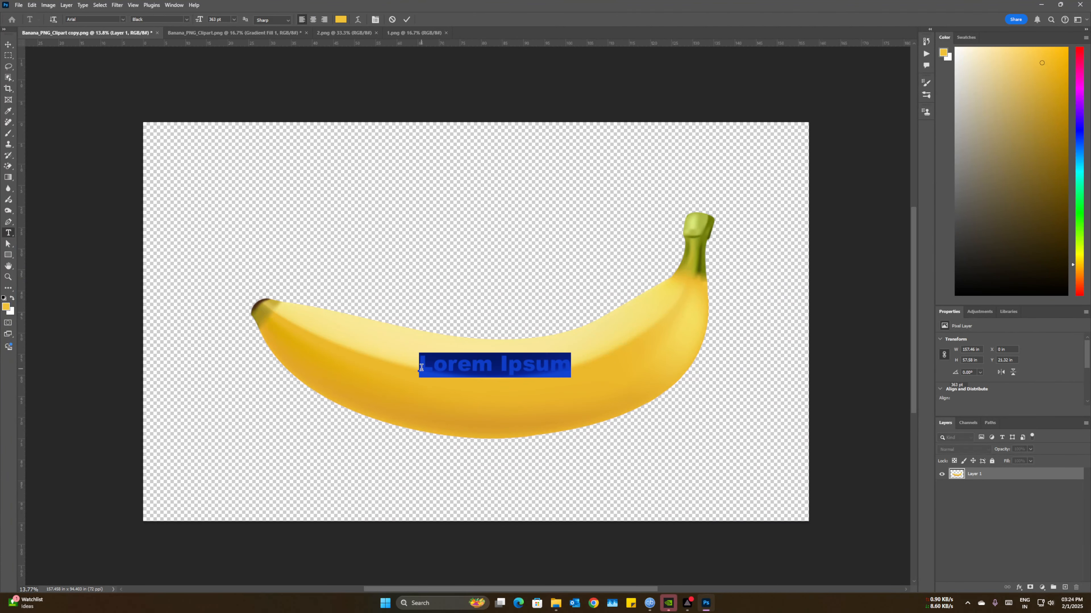
{"action": "type", "text": "BA"}
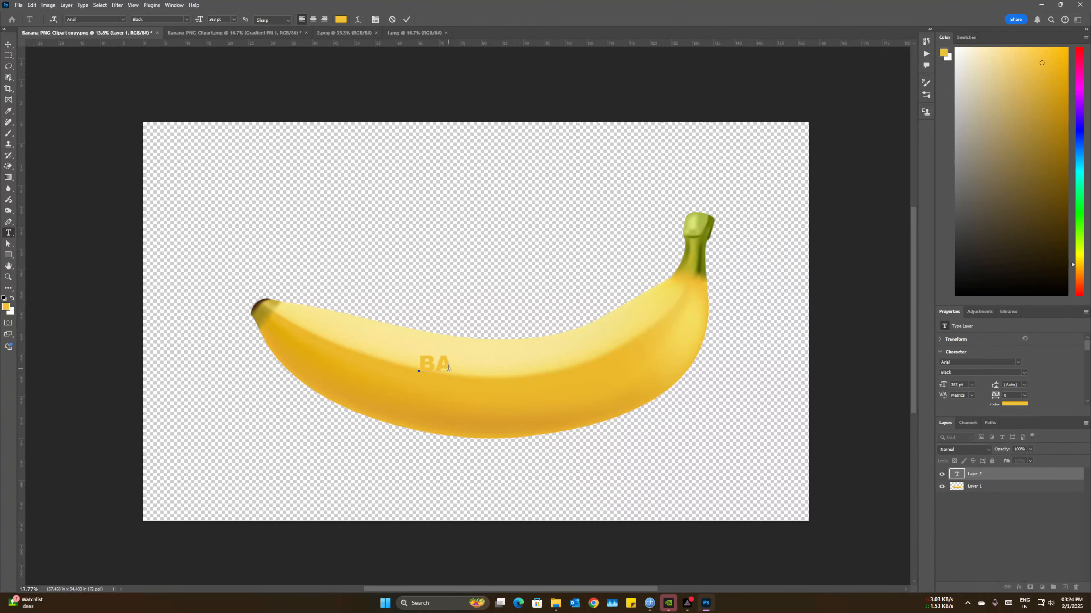
{"action": "type", "text": "NANA"}
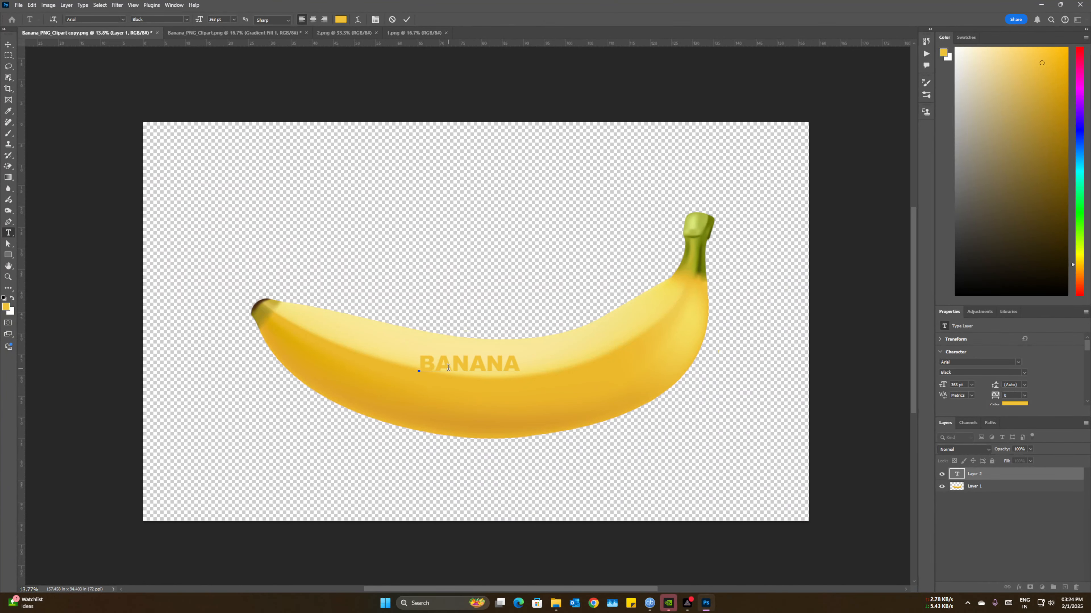
Set the colour of the whole BANANA text to black (000000) and commit the text
{"action": "left_click_drag", "start_coordinate": [520, 372], "coordinate": [419, 367]}
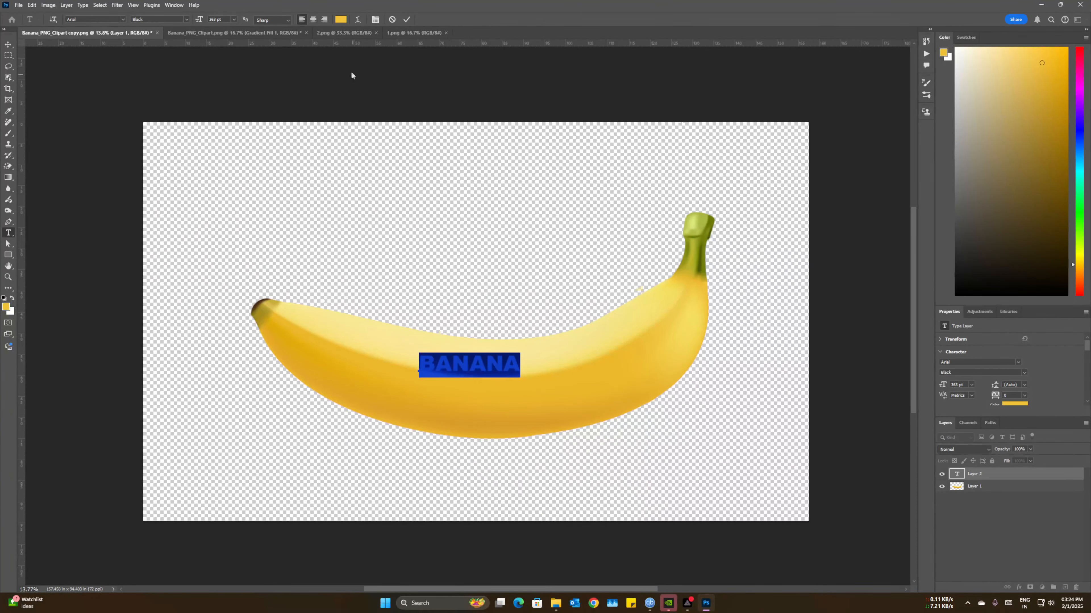
{"action": "left_click", "coordinate": [340, 19]}
{"action": "left_click", "coordinate": [433, 260]}
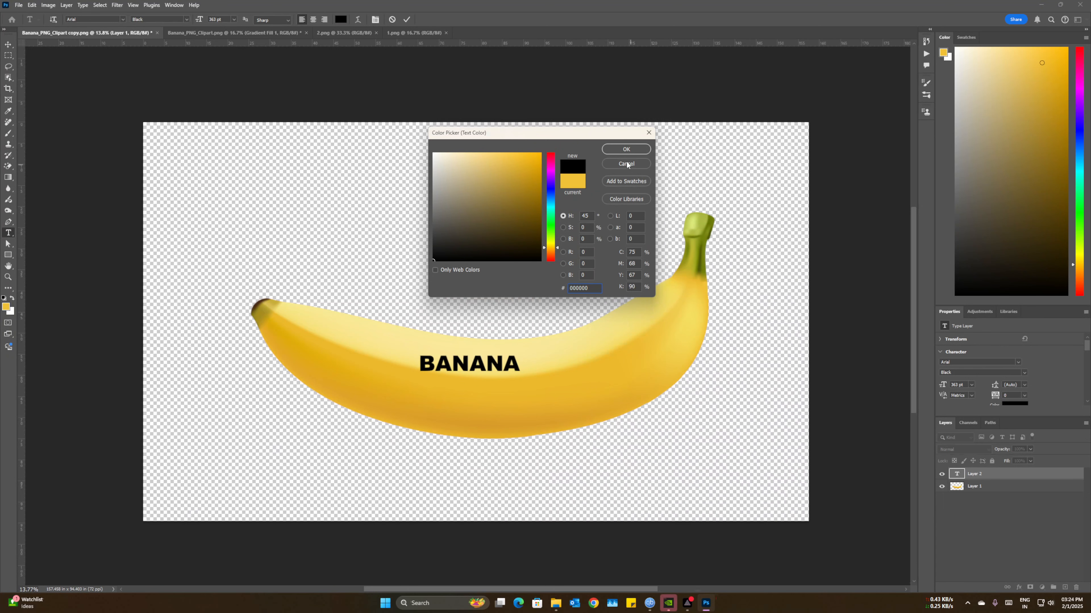
{"action": "left_click", "coordinate": [626, 149]}
{"action": "key", "text": "ctrl+Return"}
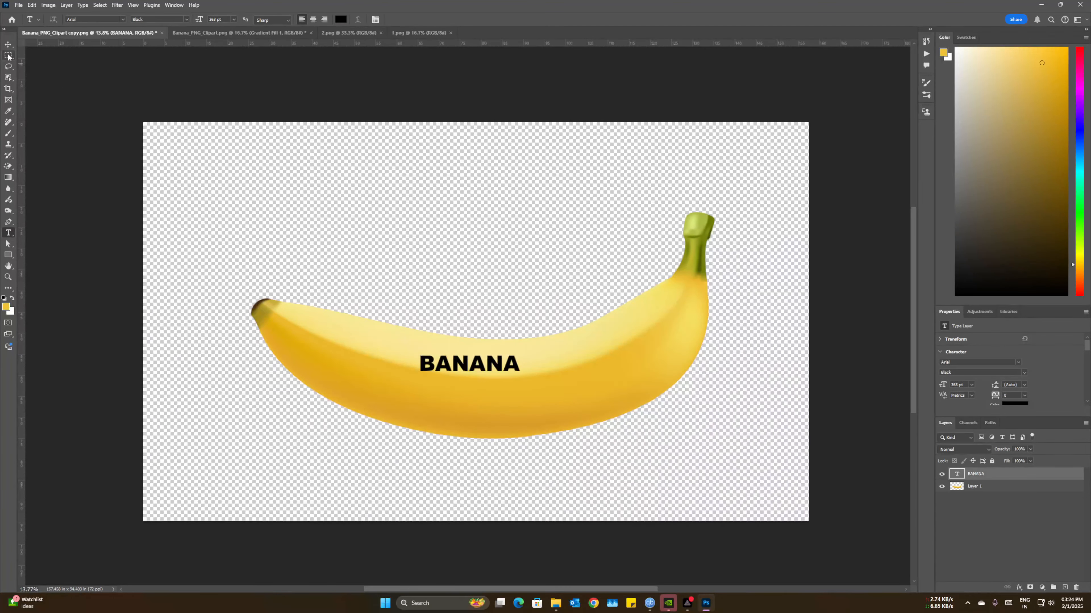
Move the BANANA text onto the banana's body and enlarge it to about 325% with Free Transform
{"action": "left_click", "coordinate": [8, 44]}
{"action": "left_click", "coordinate": [451, 358]}
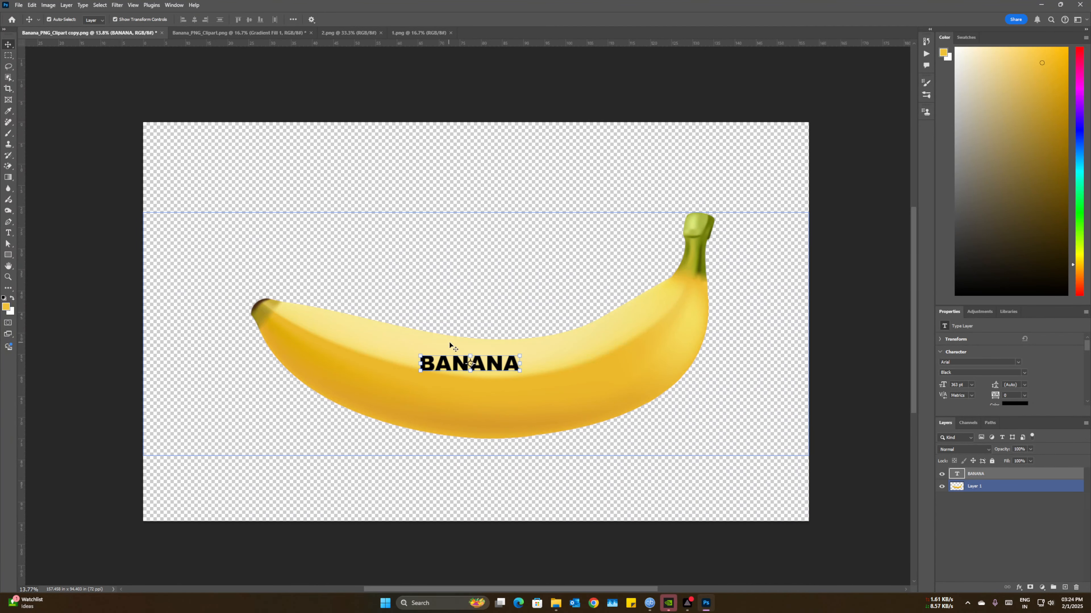
{"action": "left_click_drag", "start_coordinate": [484, 370], "coordinate": [499, 431]}
{"action": "left_click", "coordinate": [509, 387]}
{"action": "left_click", "coordinate": [496, 390]}
{"action": "key", "text": "ctrl+t"}
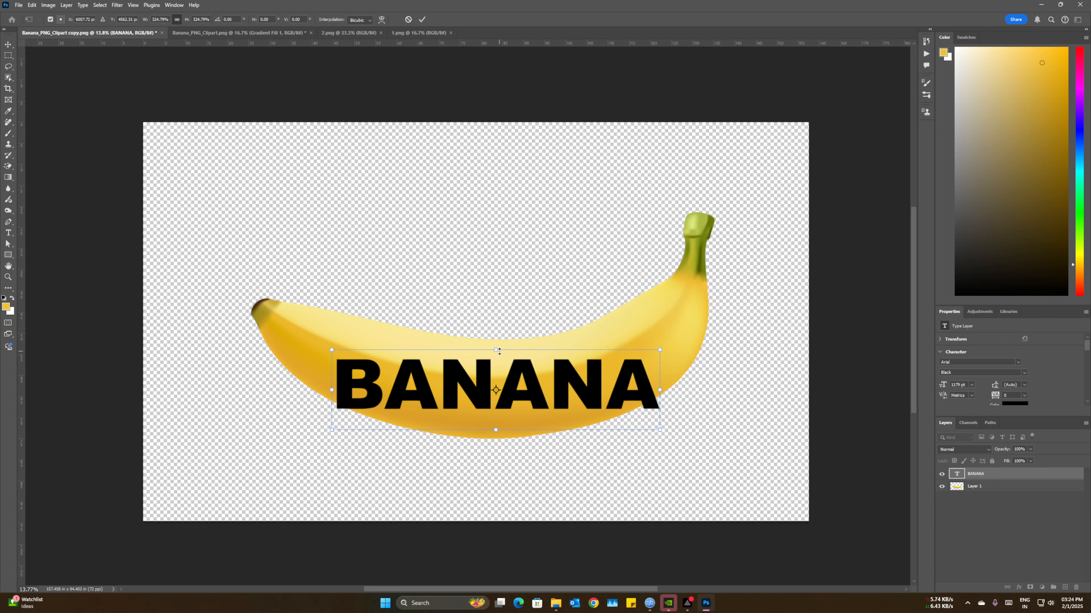
Adjust the BANANA text to about 1266 pt, centre it on the banana's body and apply the transform
{"action": "mouse_move", "coordinate": [497, 351]}
{"action": "left_mouse_down"}
{"action": "mouse_move", "coordinate": [499, 340]}
{"action": "mouse_move", "coordinate": [484, 364]}
{"action": "mouse_move", "coordinate": [490, 351]}
{"action": "left_mouse_up"}
{"action": "left_click_drag", "start_coordinate": [505, 415], "coordinate": [502, 415]}
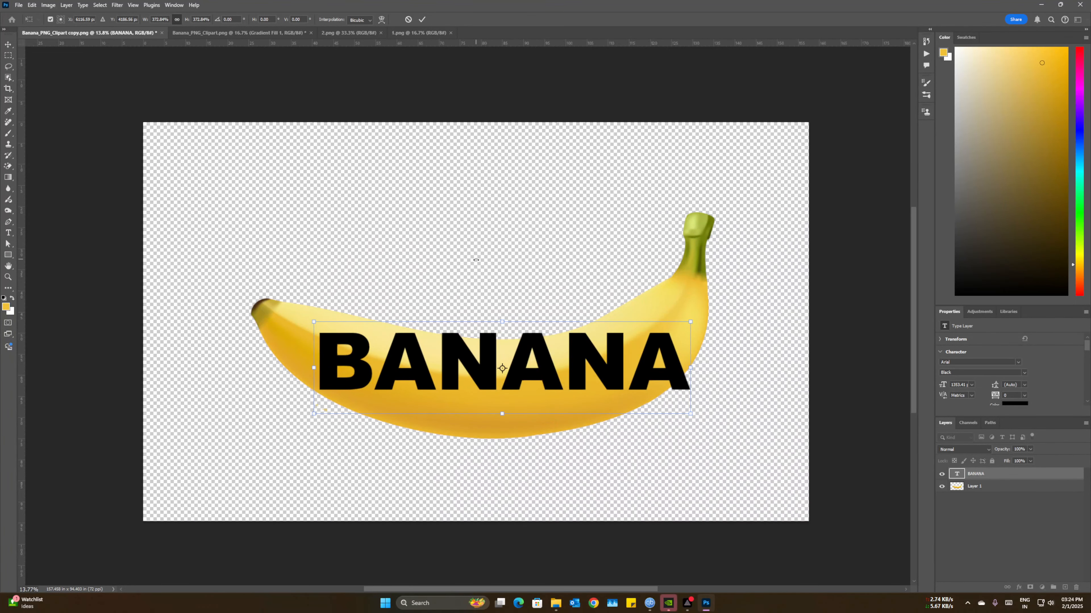
{"action": "left_click_drag", "start_coordinate": [690, 369], "coordinate": [676, 368]}
{"action": "left_click_drag", "start_coordinate": [317, 367], "coordinate": [327, 367]}
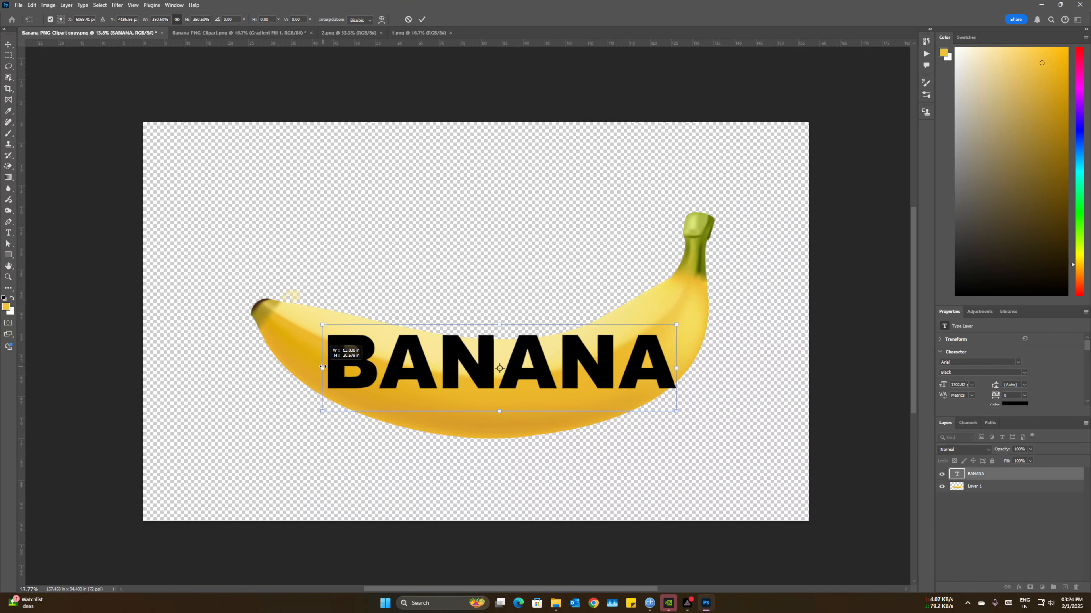
{"action": "left_click_drag", "start_coordinate": [482, 358], "coordinate": [483, 368]}
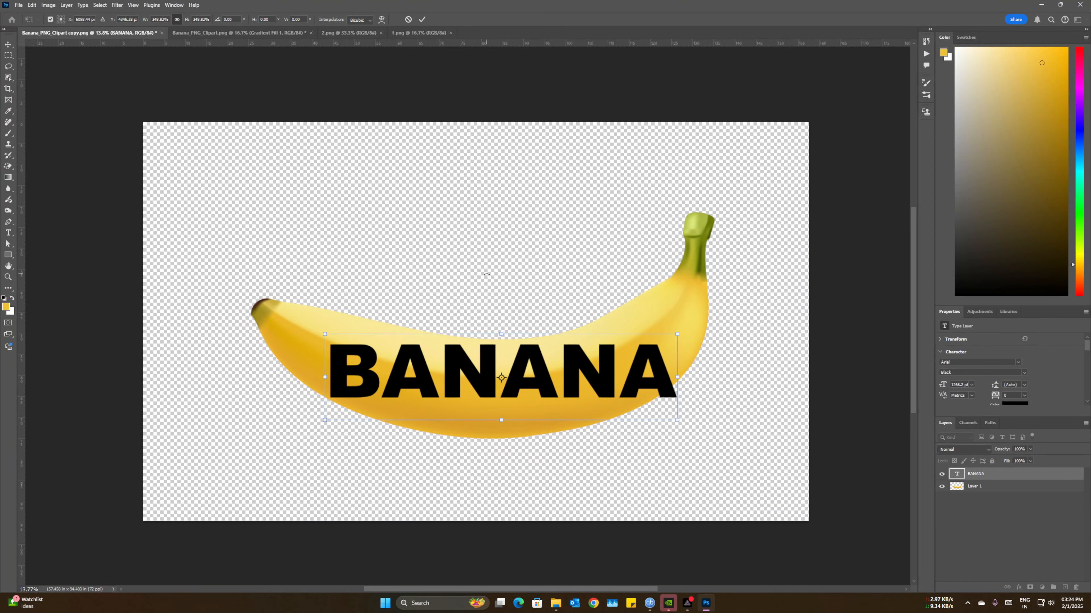
{"action": "left_click", "coordinate": [5, 45]}
{"action": "left_click", "coordinate": [433, 245]}
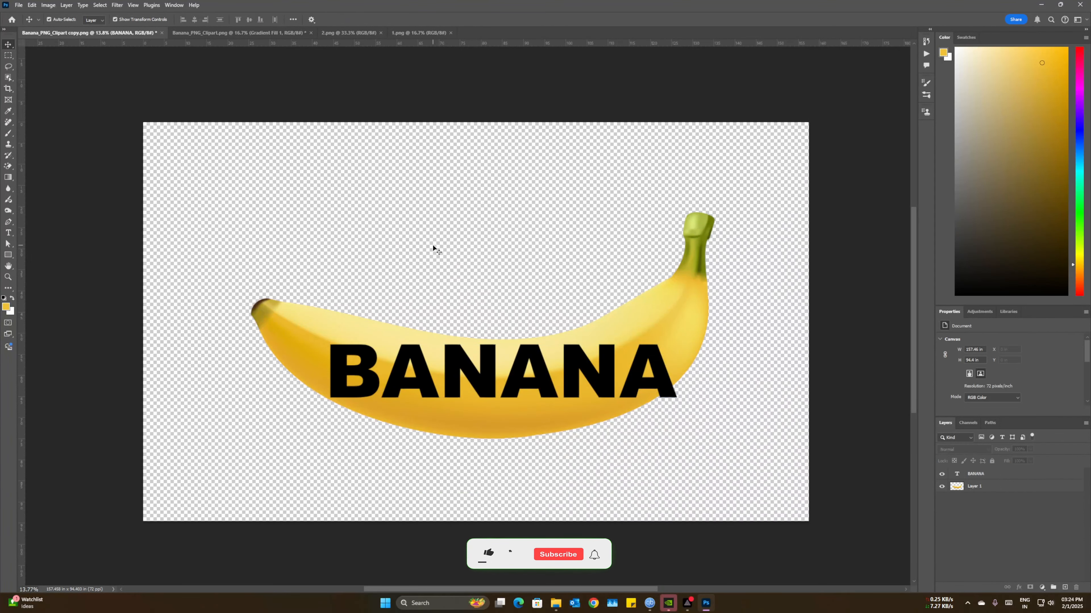
Convert the BANANA text layer to a smart object
{"action": "left_click", "coordinate": [1005, 475]}
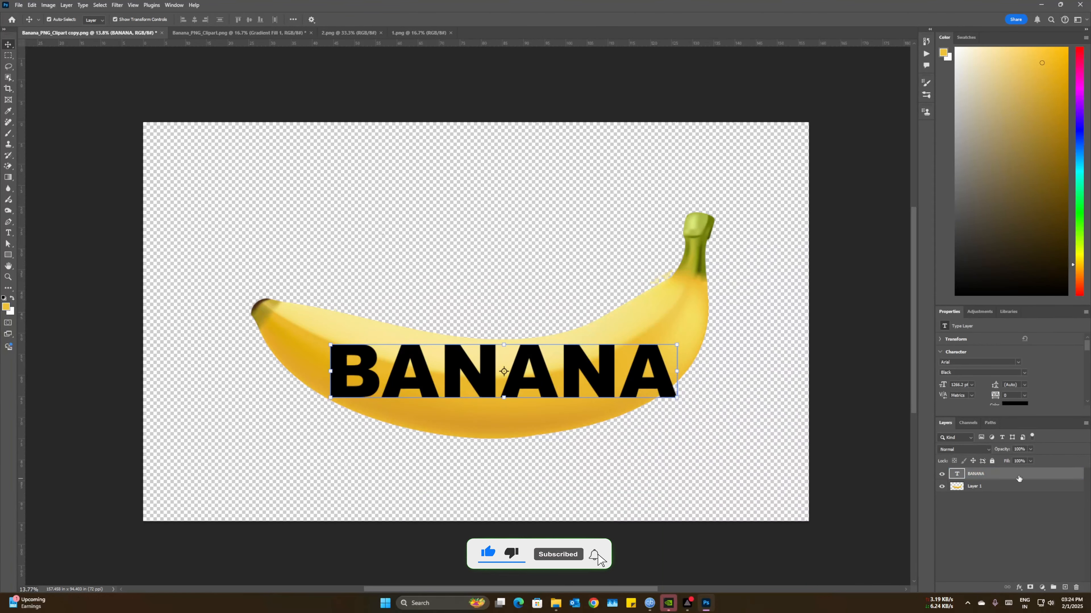
{"action": "right_click", "coordinate": [1002, 474]}
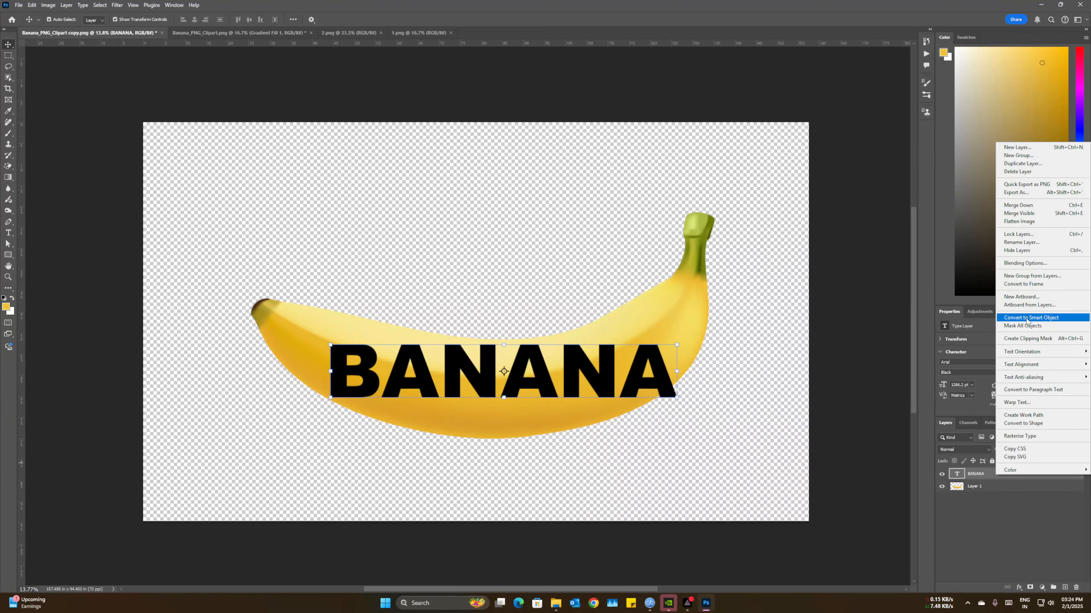
{"action": "left_click", "coordinate": [1069, 323]}
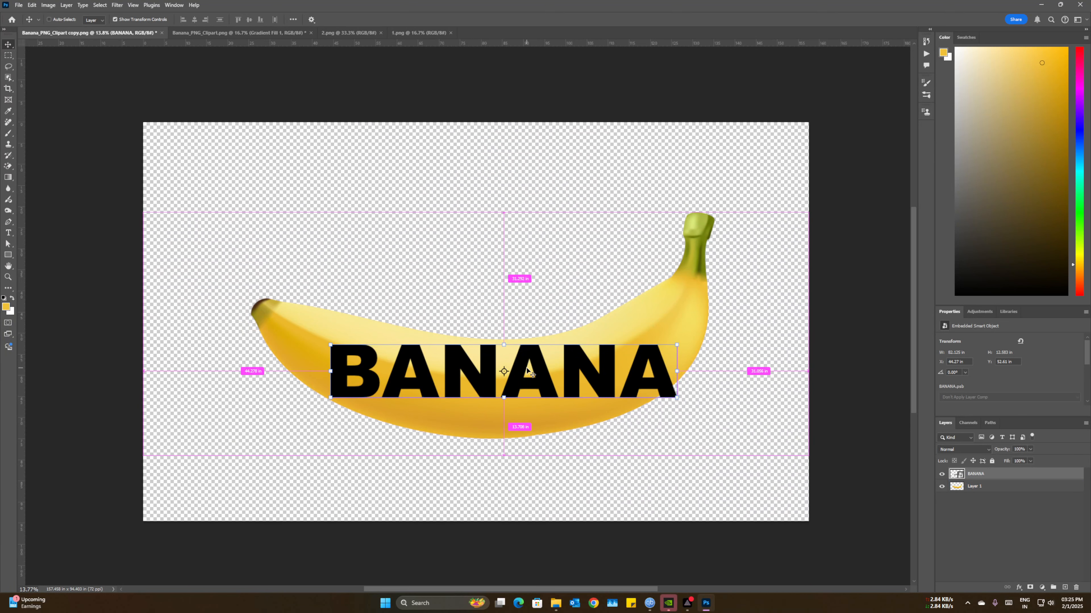
Start a Warp transform on BANANA, stretching the letter B to the banana's edges and bending the lettering's bottom edge downward
{"action": "key", "text": "ctrl+t"}
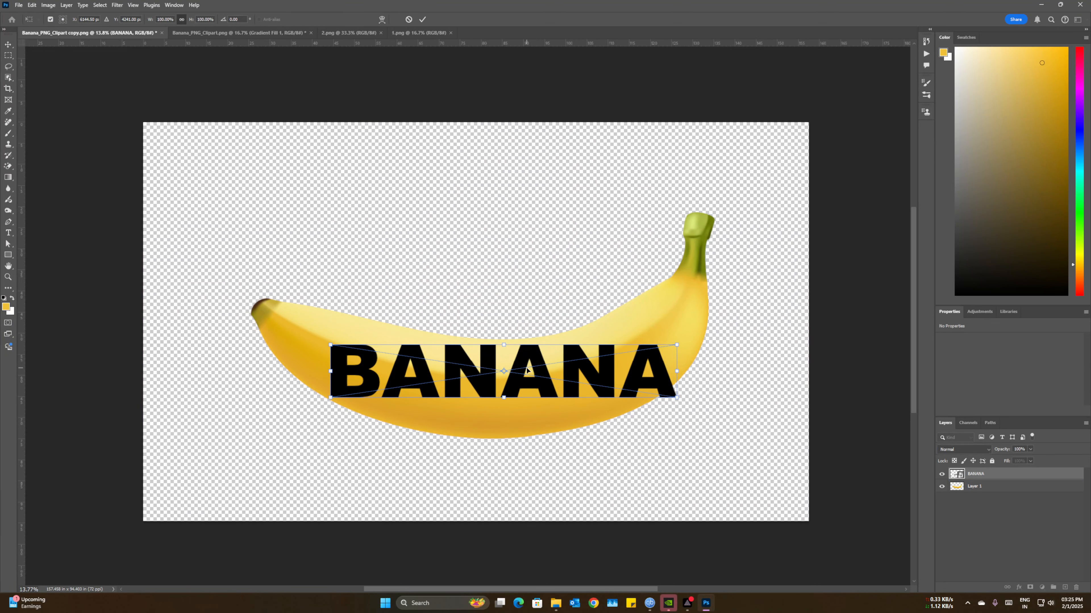
{"action": "right_click", "coordinate": [560, 374]}
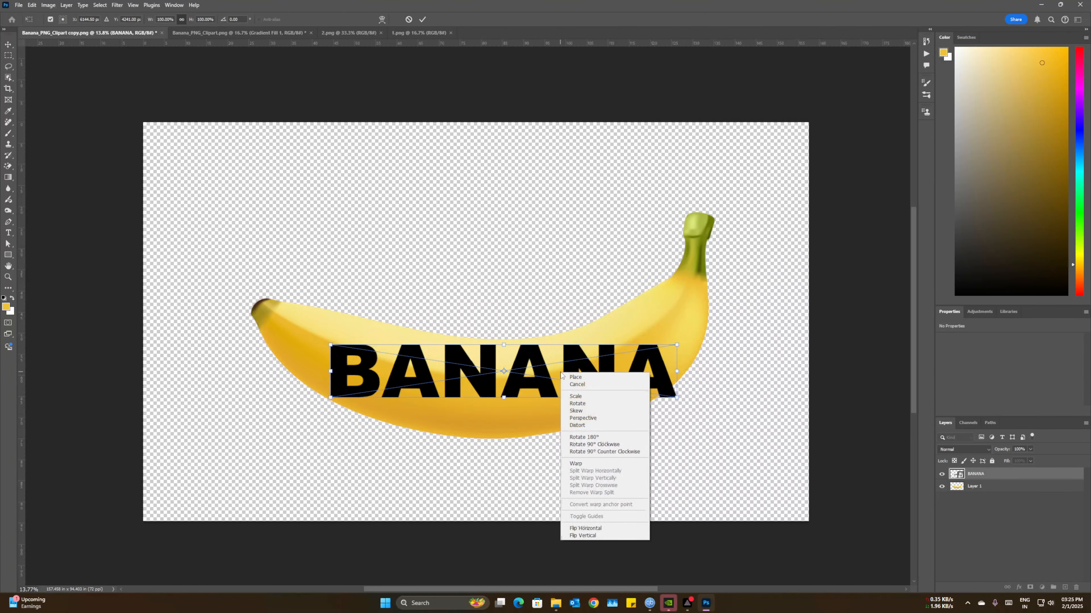
{"action": "left_click", "coordinate": [578, 467]}
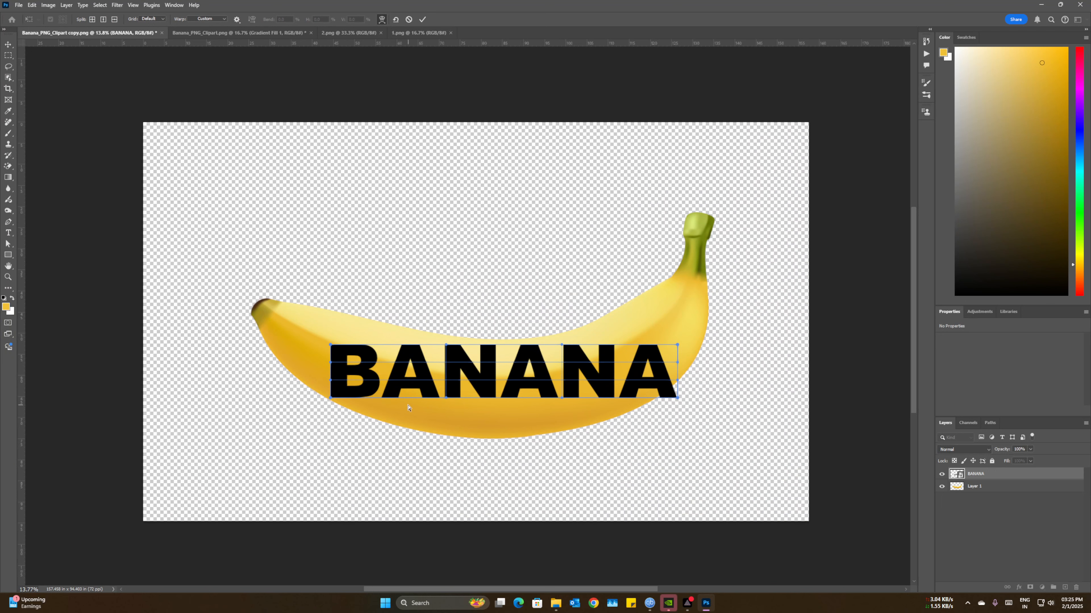
{"action": "left_click_drag", "start_coordinate": [397, 393], "coordinate": [352, 403]}
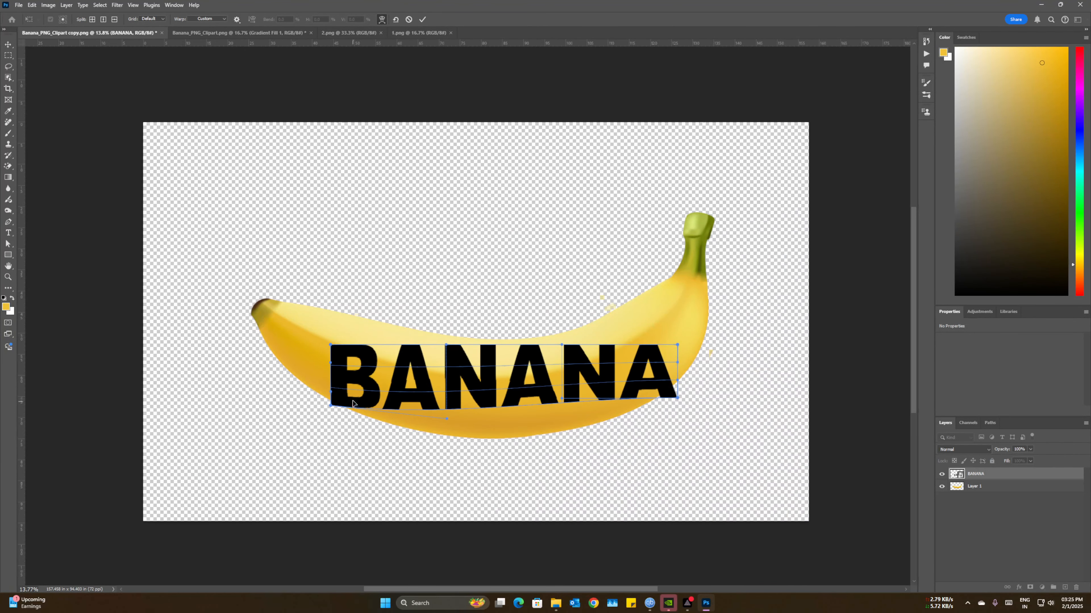
{"action": "left_click_drag", "start_coordinate": [343, 351], "coordinate": [345, 323]}
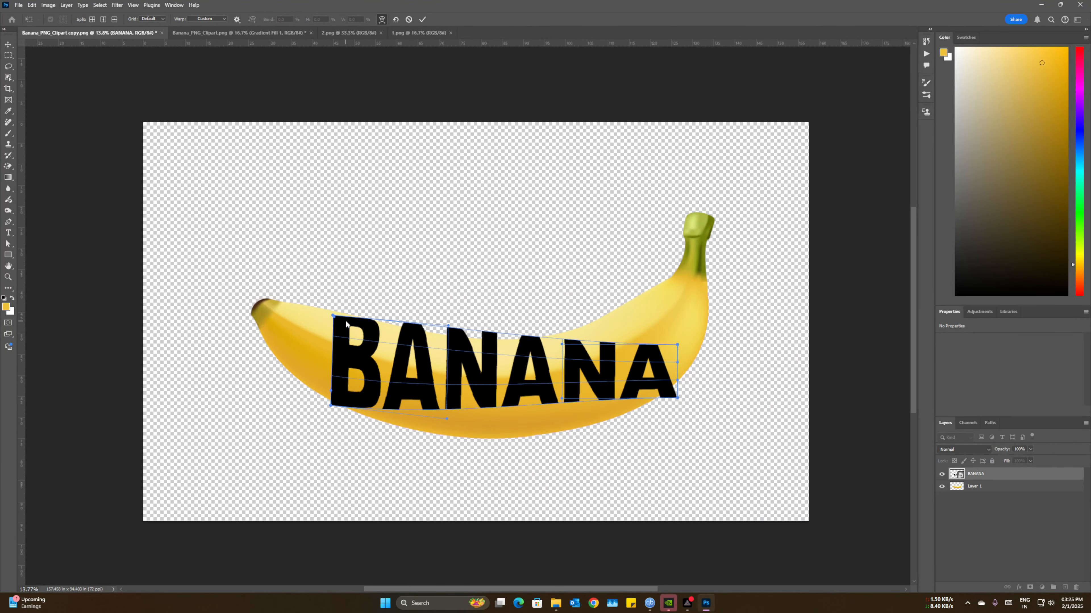
{"action": "left_click_drag", "start_coordinate": [331, 406], "coordinate": [332, 405]}
{"action": "left_click_drag", "start_coordinate": [430, 412], "coordinate": [430, 427]}
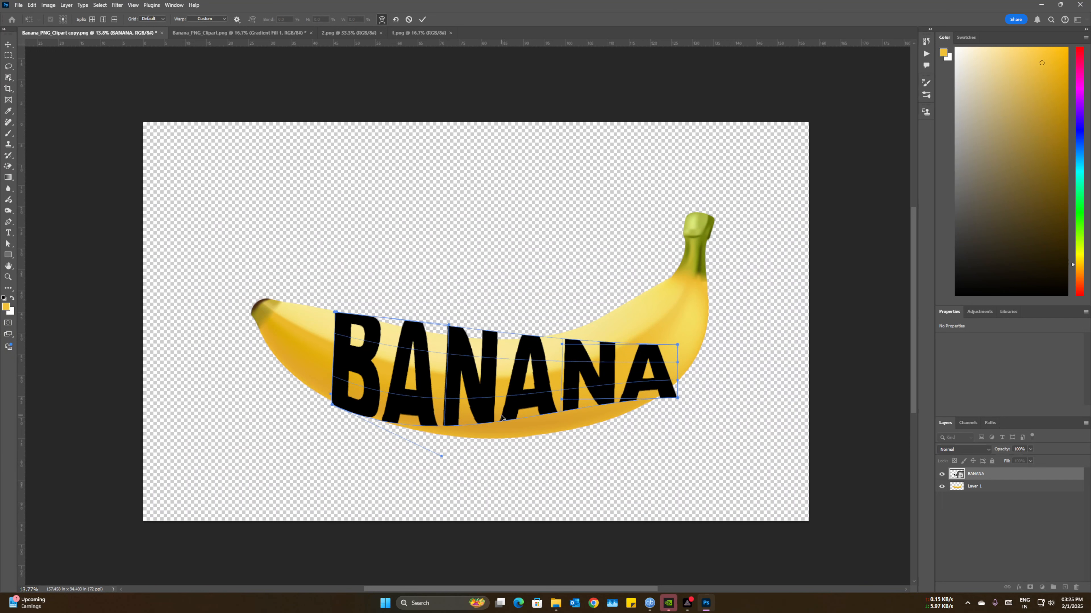
{"action": "left_click_drag", "start_coordinate": [500, 415], "coordinate": [501, 424]}
Warp the final letters of BANANA up to the banana's stem-side contour and curve the lettering's top edge along the fruit
{"action": "left_click_drag", "start_coordinate": [678, 398], "coordinate": [672, 387]}
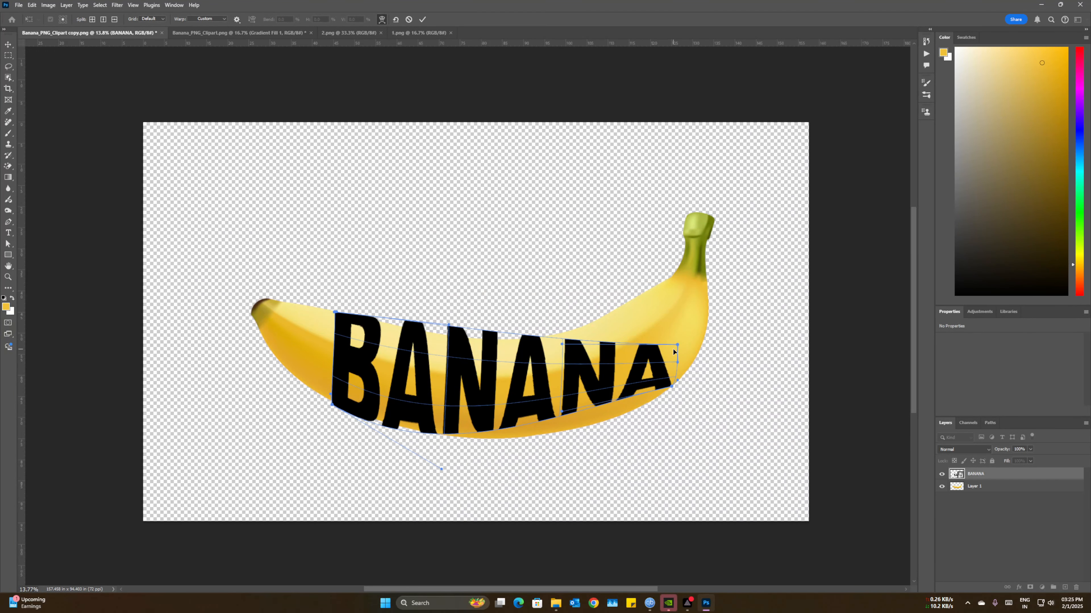
{"action": "left_click_drag", "start_coordinate": [673, 349], "coordinate": [665, 316]}
{"action": "left_click_drag", "start_coordinate": [565, 320], "coordinate": [564, 337]}
{"action": "left_click_drag", "start_coordinate": [466, 335], "coordinate": [466, 341]}
{"action": "left_click_drag", "start_coordinate": [553, 418], "coordinate": [553, 432]}
{"action": "left_click_drag", "start_coordinate": [602, 323], "coordinate": [603, 331]}
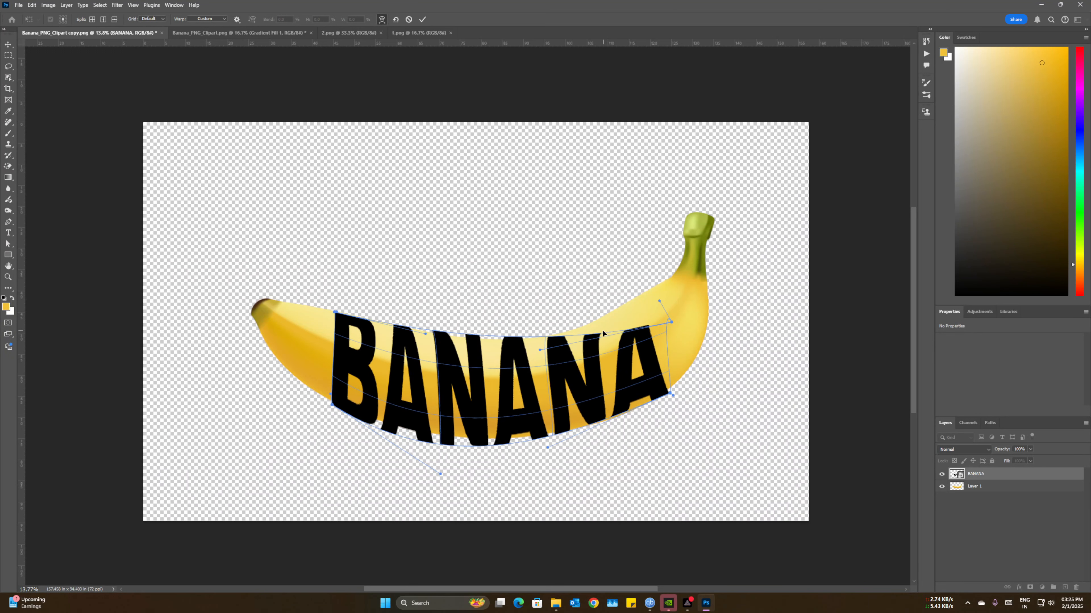
{"action": "mouse_move", "coordinate": [660, 302]}
{"action": "left_mouse_down"}
{"action": "mouse_move", "coordinate": [661, 329]}
{"action": "mouse_move", "coordinate": [658, 302]}
{"action": "left_mouse_up"}
{"action": "left_click_drag", "start_coordinate": [553, 330], "coordinate": [553, 336]}
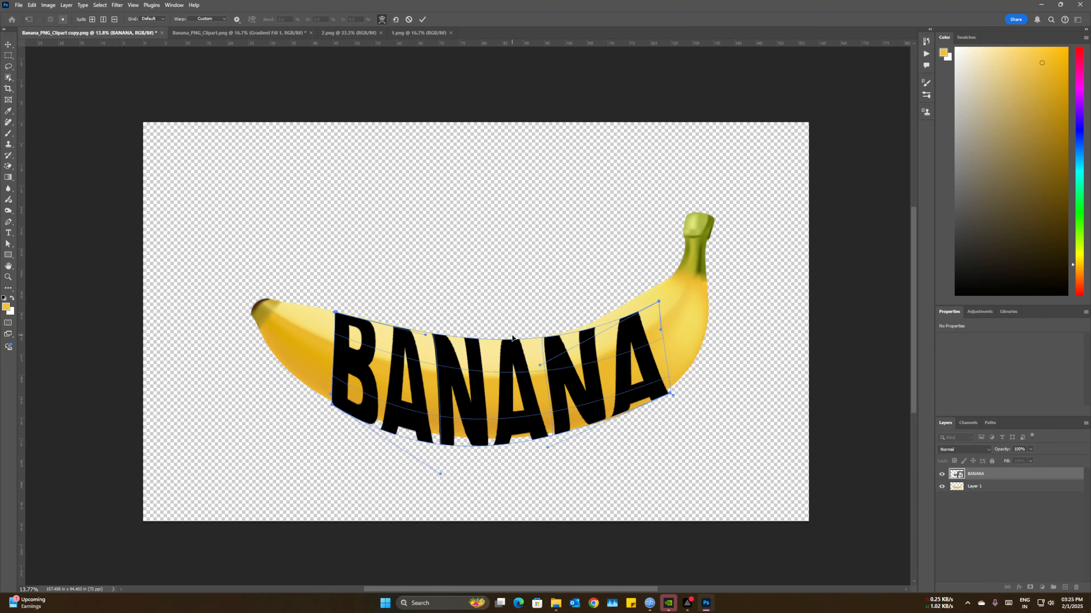
Refine the warp by fitting the bottom edge to the banana, straightening the B's outer side and slanting the final A inward
{"action": "left_click_drag", "start_coordinate": [427, 438], "coordinate": [426, 428]}
{"action": "left_click_drag", "start_coordinate": [345, 338], "coordinate": [332, 370]}
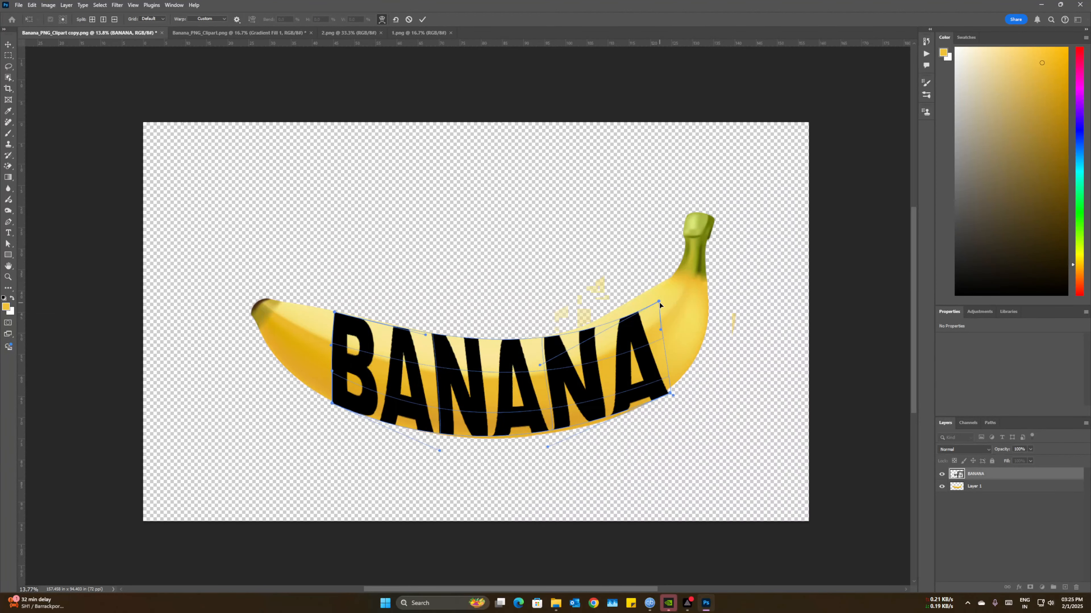
{"action": "left_click_drag", "start_coordinate": [658, 302], "coordinate": [629, 300]}
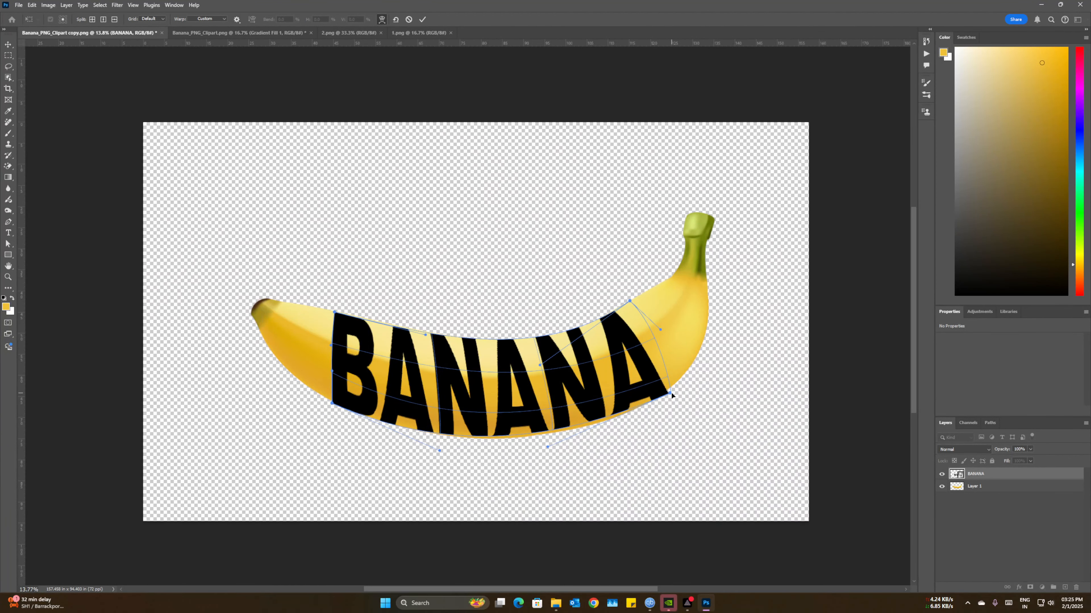
{"action": "left_click_drag", "start_coordinate": [550, 431], "coordinate": [549, 435]}
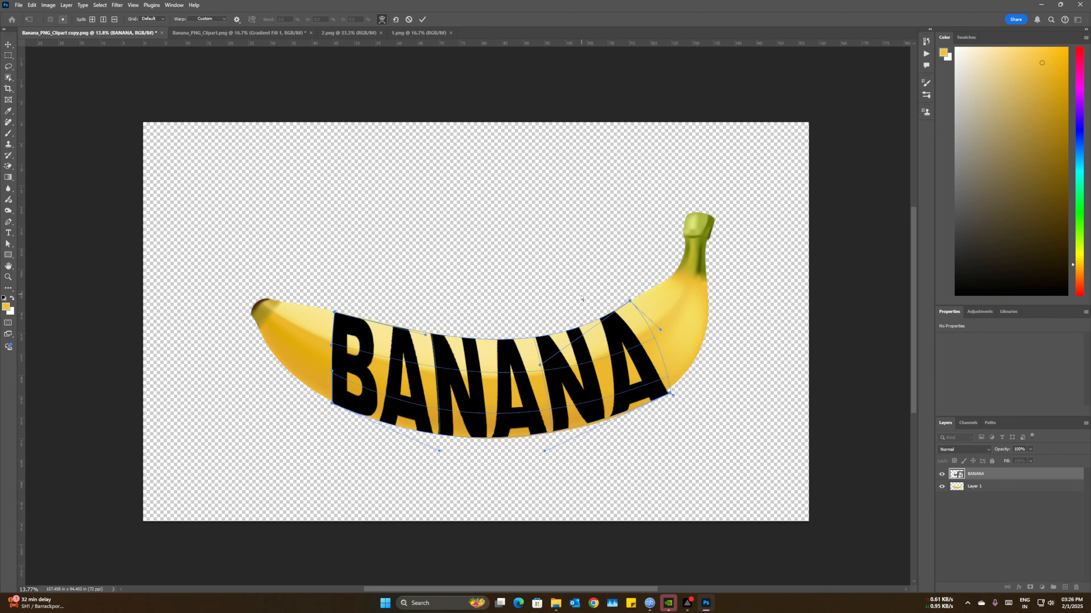
Fine-tune the warp's corners, lower curve and final A so the lettering follows the banana's outline closely
{"action": "scroll", "coordinate": [611, 362], "scroll_direction": "up", "scroll_amount": 3}
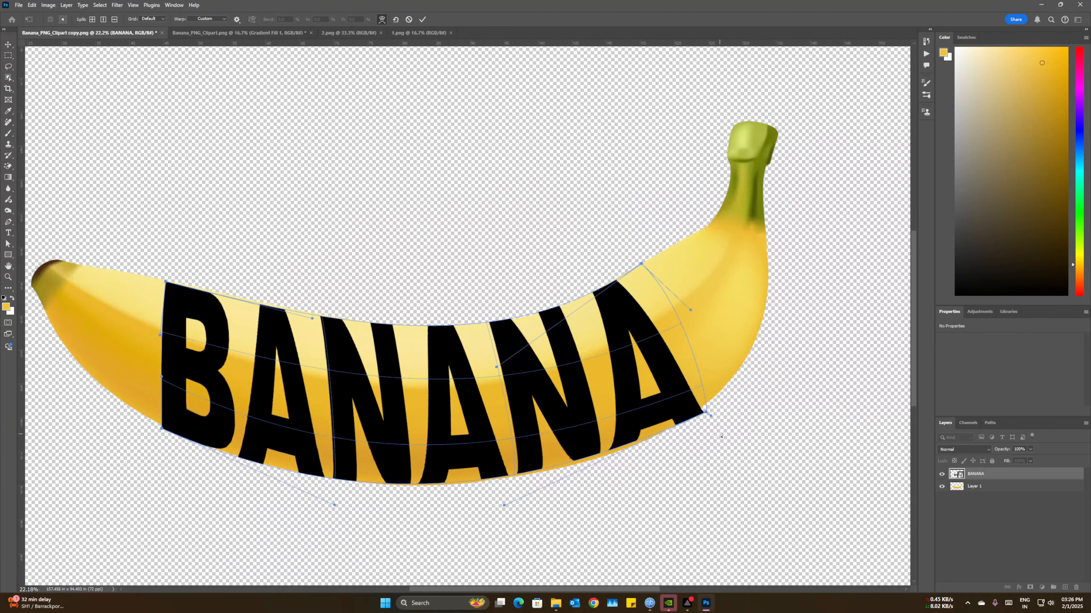
{"action": "left_click_drag", "start_coordinate": [707, 411], "coordinate": [704, 410]}
{"action": "left_click_drag", "start_coordinate": [521, 470], "coordinate": [557, 465]}
{"action": "left_click_drag", "start_coordinate": [334, 505], "coordinate": [335, 500]}
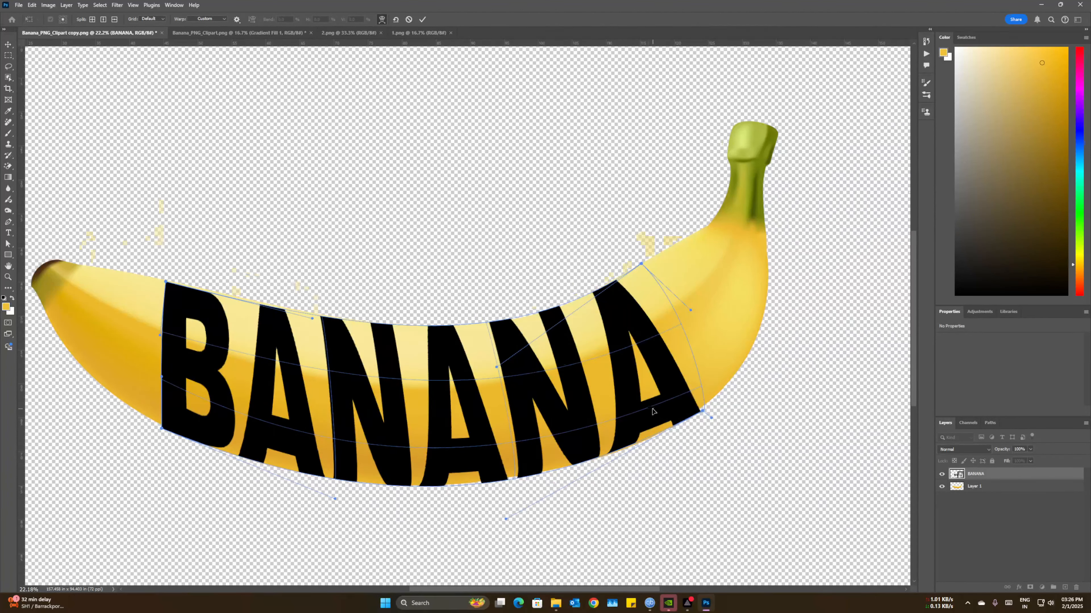
{"action": "left_click_drag", "start_coordinate": [651, 411], "coordinate": [643, 390]}
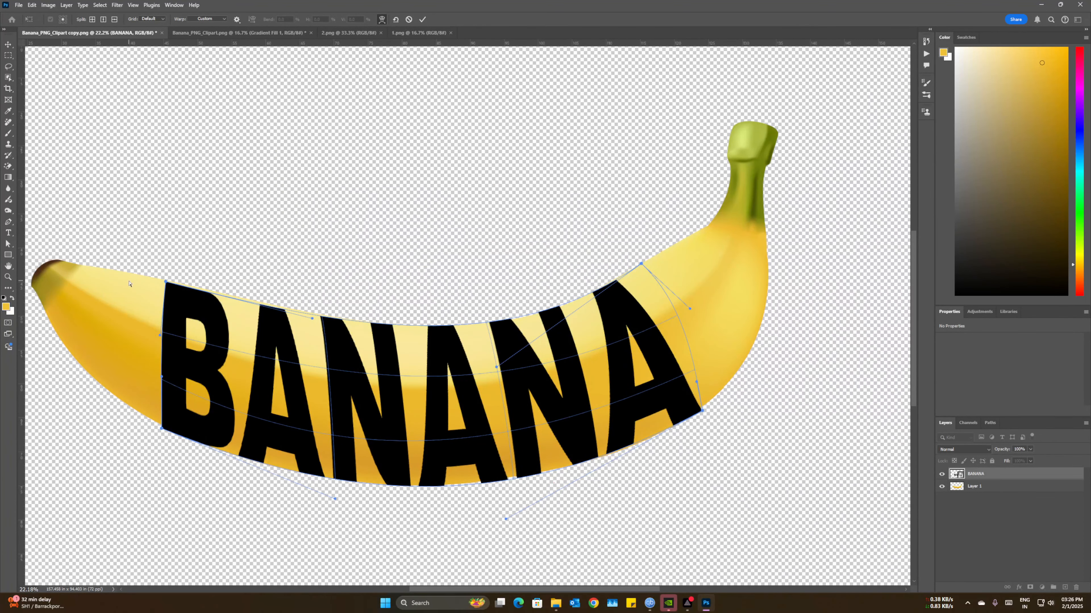
{"action": "left_click_drag", "start_coordinate": [164, 280], "coordinate": [162, 279]}
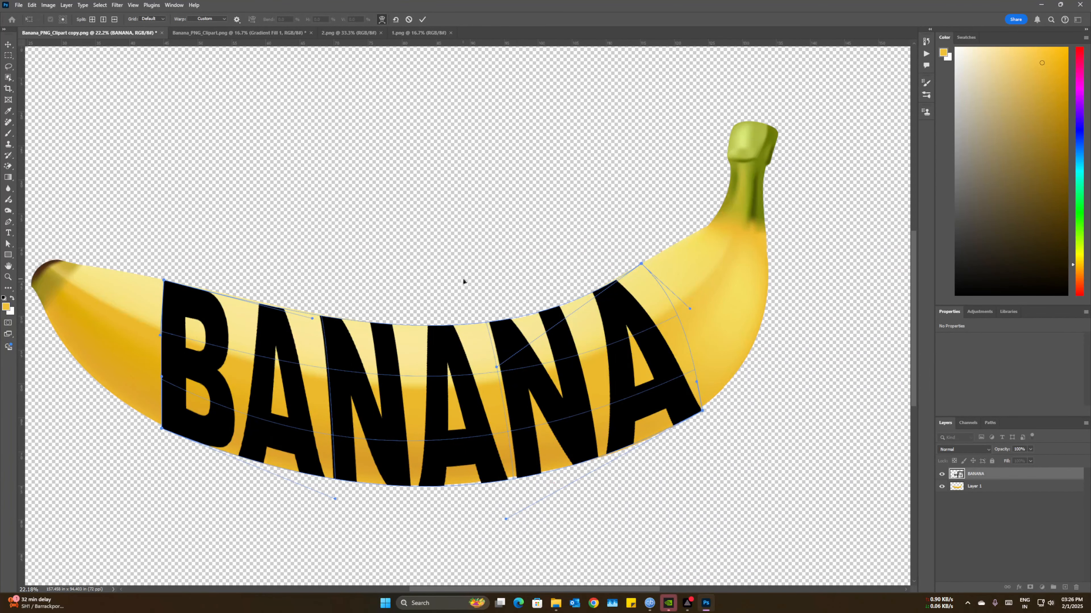
{"action": "scroll", "coordinate": [558, 295], "scroll_direction": "down", "scroll_amount": 5}
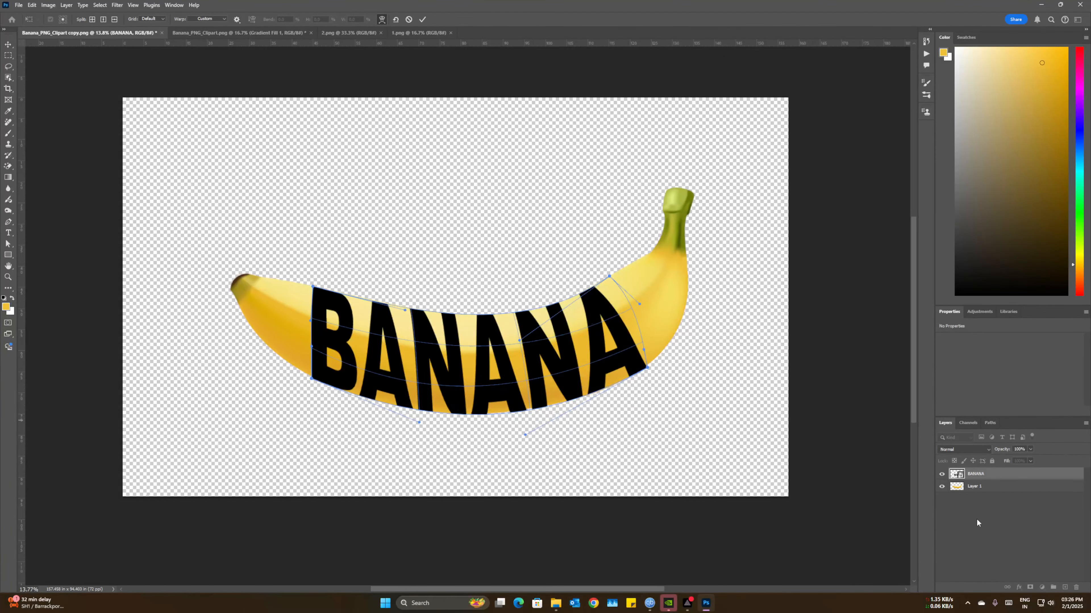
Mask the banana on Layer 1 with the outline of the warped BANANA lettering, and hide the lettering layer
{"action": "left_click", "coordinate": [1008, 487]}
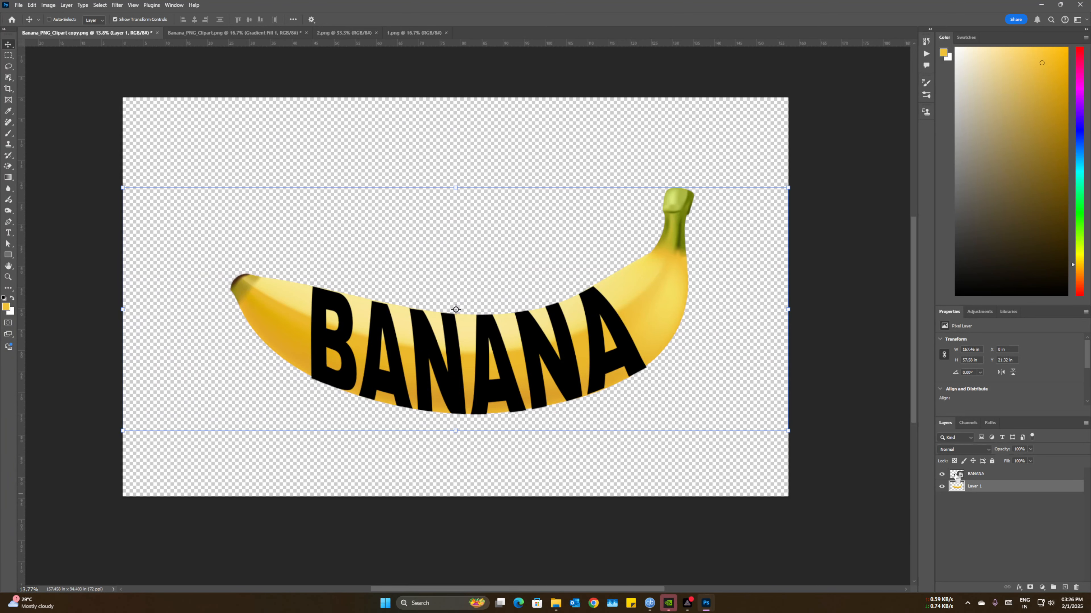
{"action": "left_click", "coordinate": [956, 475], "text": "ctrl"}
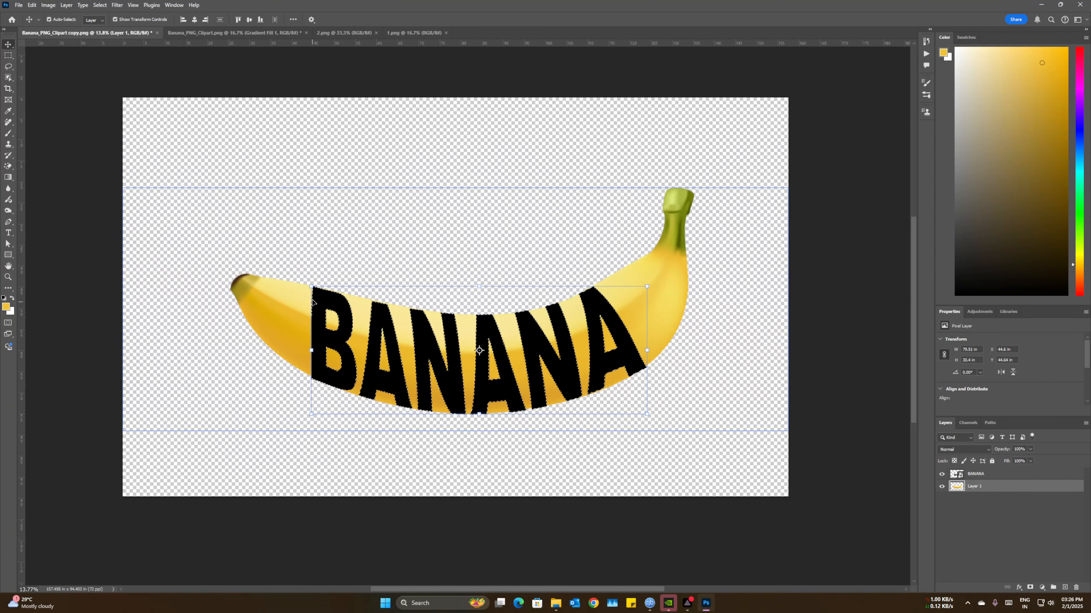
{"action": "left_click", "coordinate": [599, 353]}
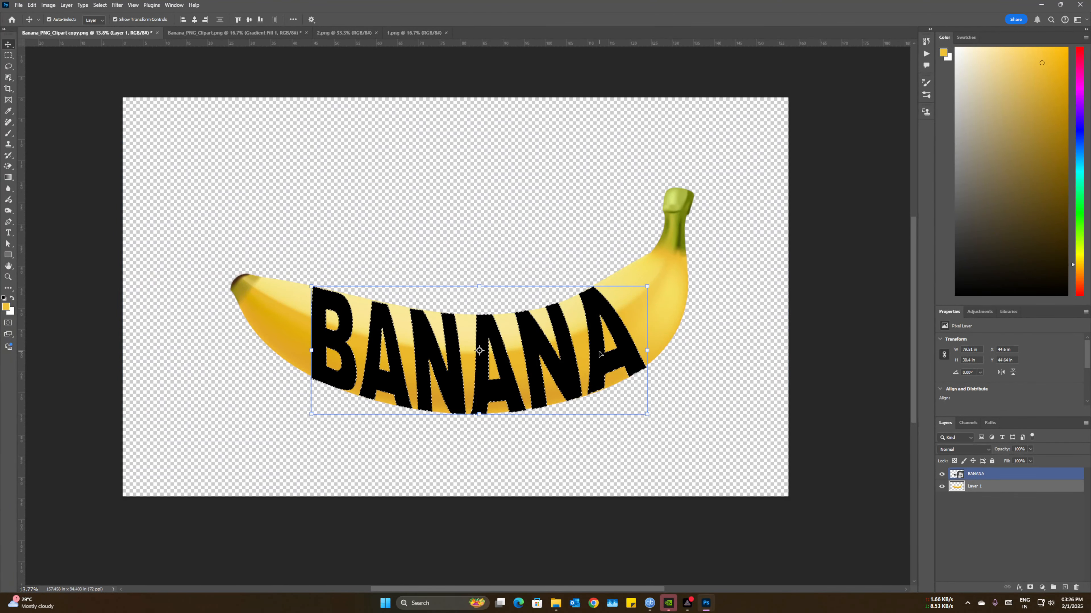
{"action": "left_click", "coordinate": [942, 474]}
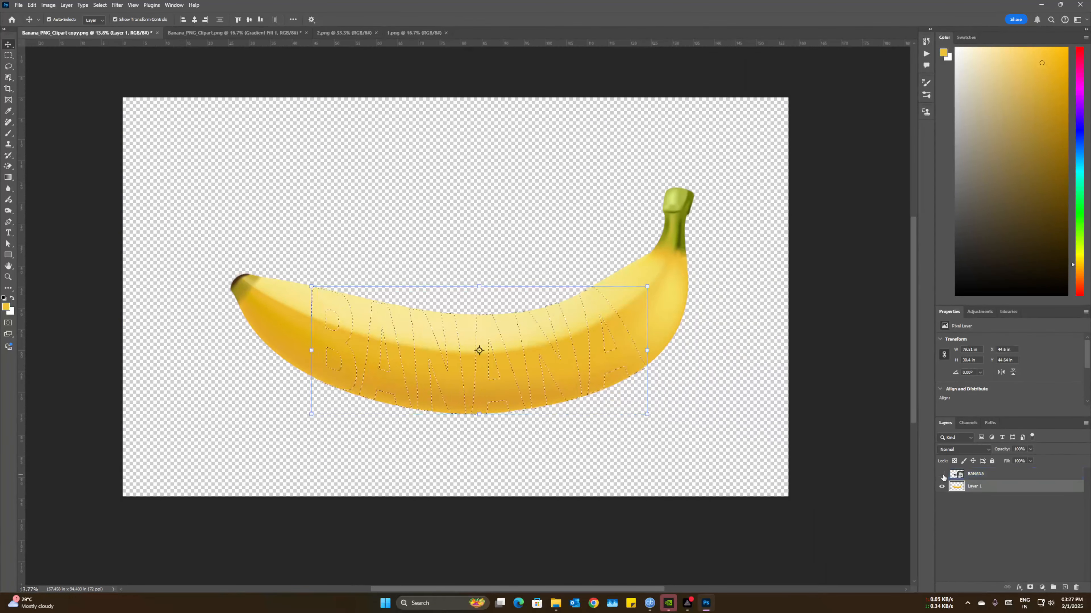
{"action": "left_click", "coordinate": [987, 487]}
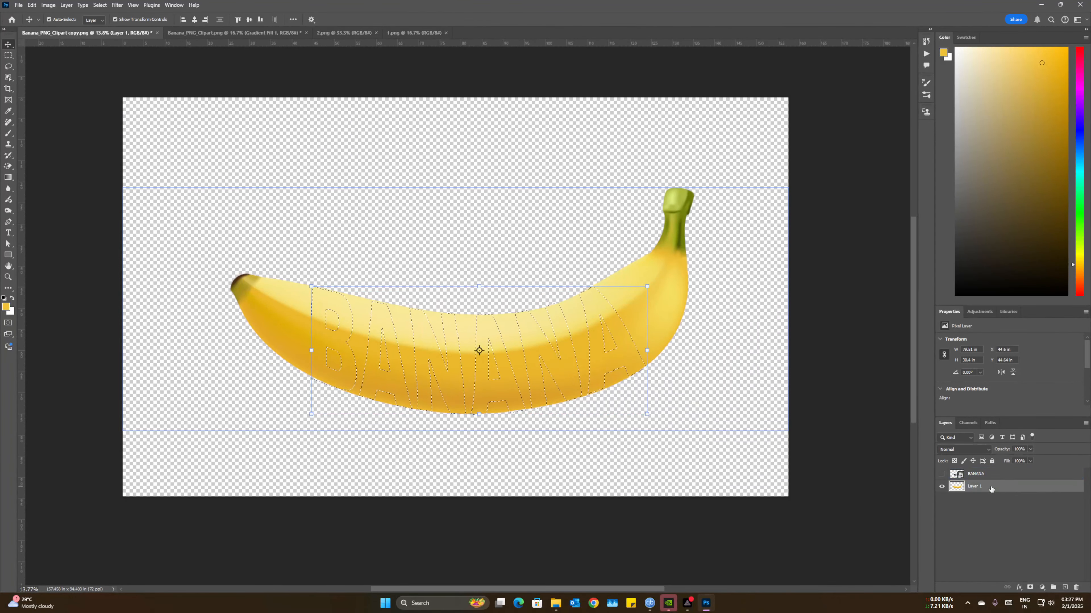
{"action": "left_click", "coordinate": [1029, 587]}
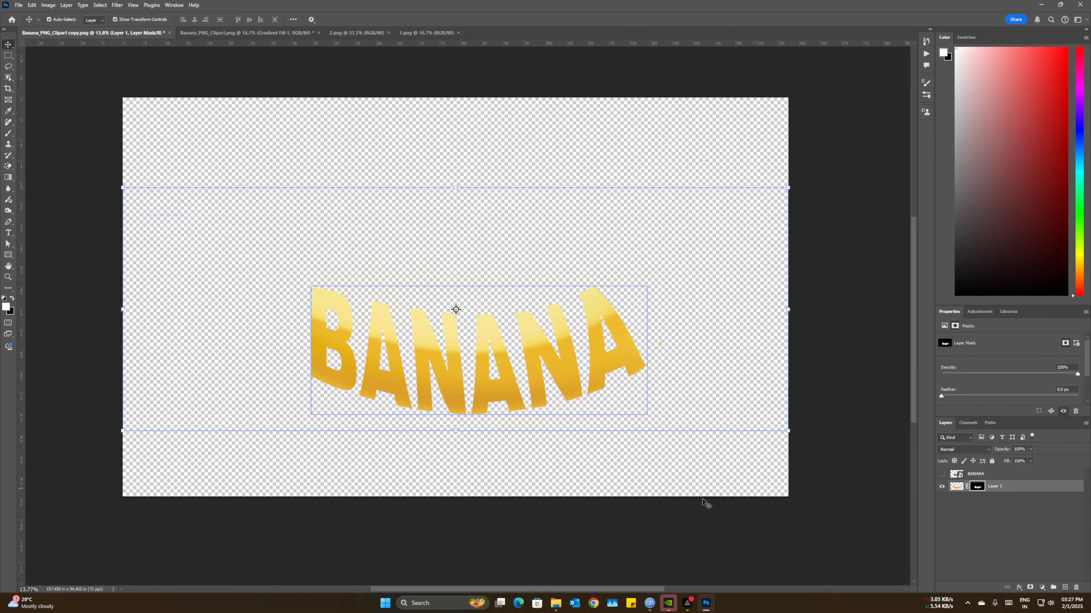
{"action": "left_click", "coordinate": [525, 473]}
{"action": "left_click", "coordinate": [977, 487]}
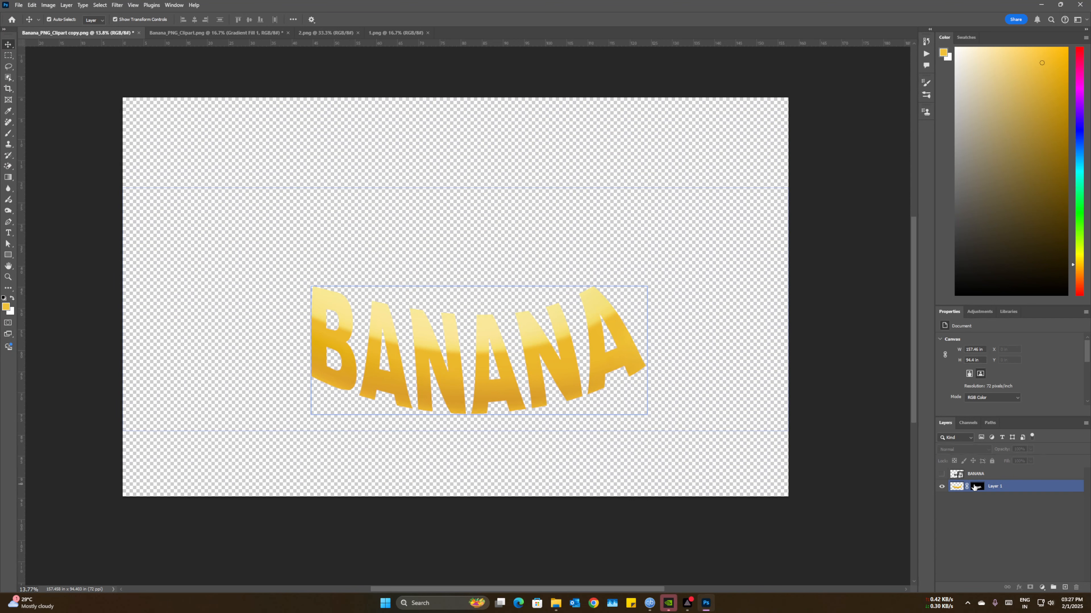
{"action": "left_click", "coordinate": [980, 518]}
{"action": "left_click", "coordinate": [976, 486]}
{"action": "left_click", "coordinate": [1024, 497]}
{"action": "left_click", "coordinate": [984, 488]}
{"action": "left_click", "coordinate": [1001, 570]}
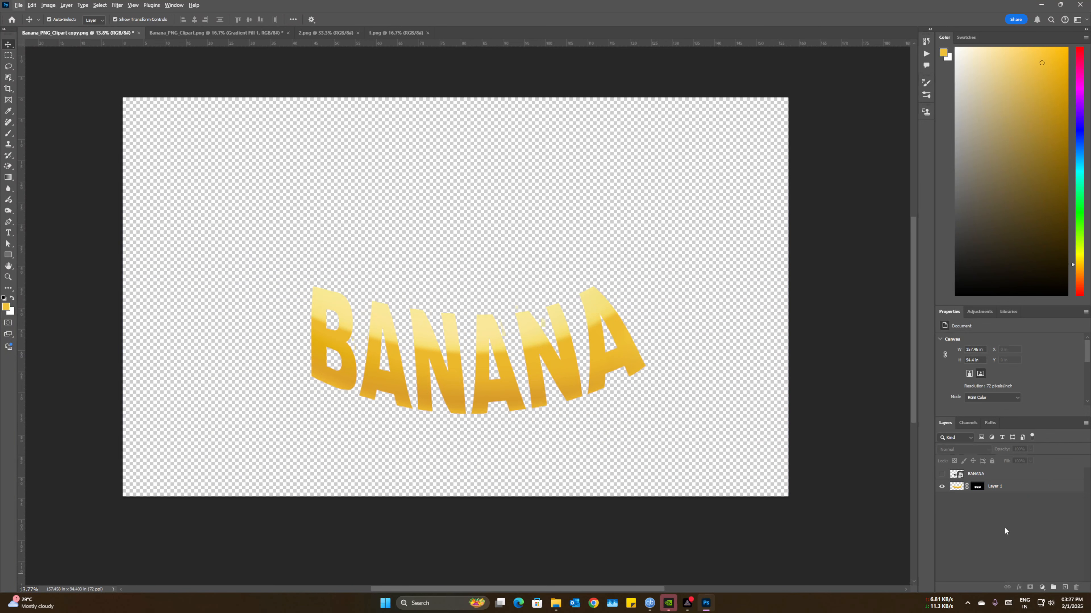
Display Layer 1's mask on its own and return to the normal image view
{"action": "left_click", "coordinate": [978, 487]}
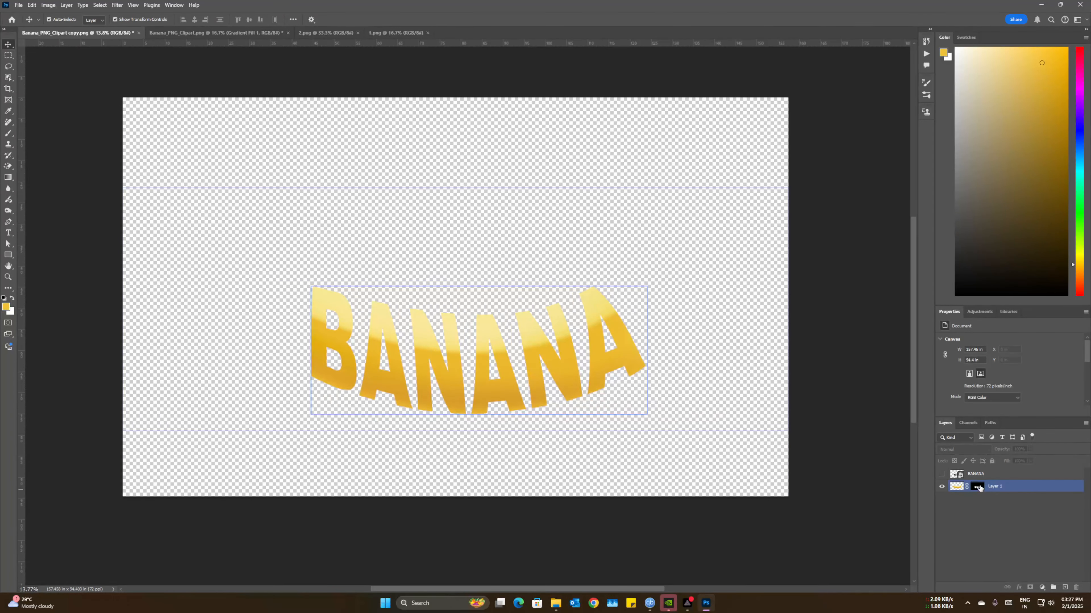
{"action": "left_click", "coordinate": [979, 487], "text": "alt"}
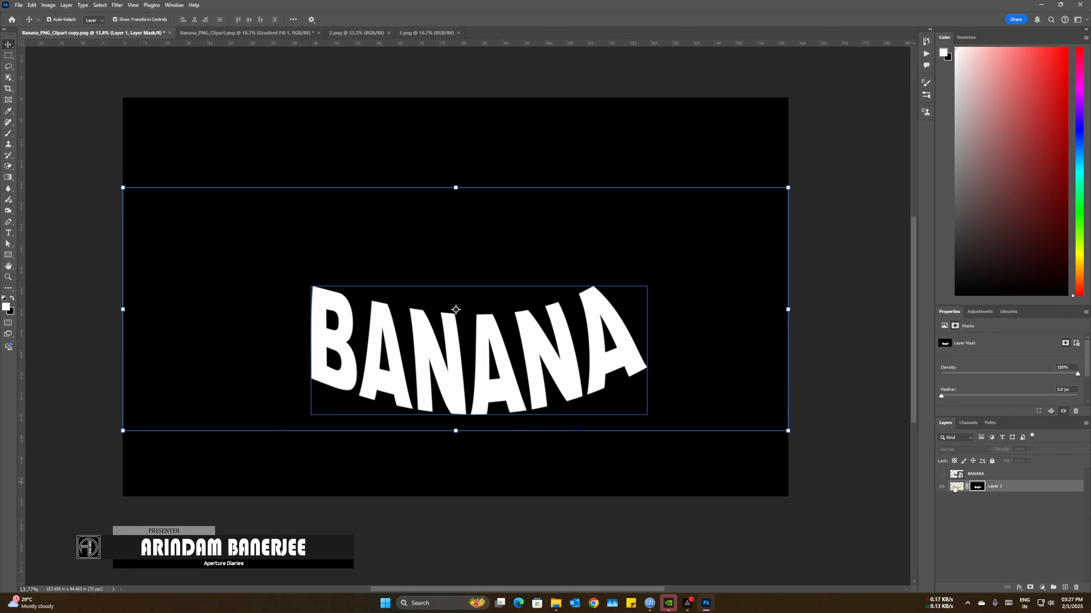
{"action": "left_click", "coordinate": [954, 487]}
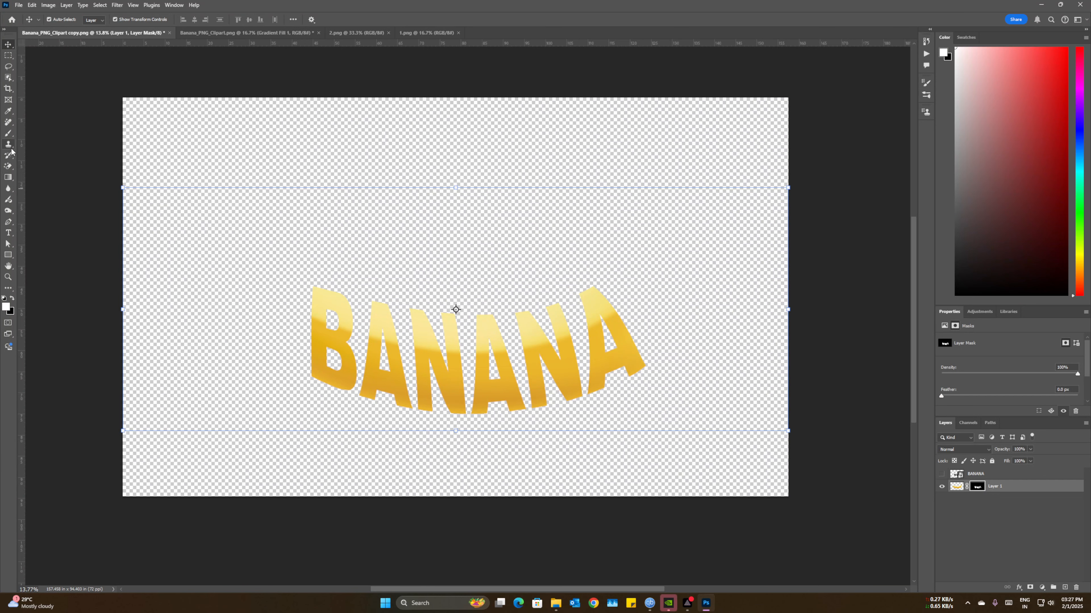
Paint white on Layer 1's mask with a hard 900 px brush to reveal the banana's tip and stem ends around the lettering
{"action": "left_click", "coordinate": [8, 133]}
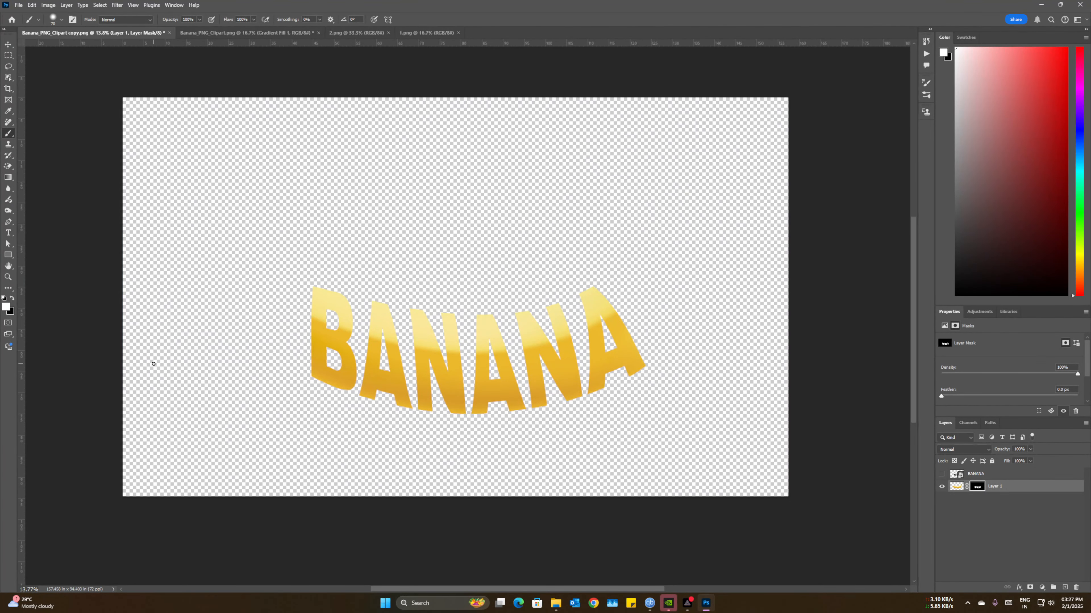
{"action": "key", "text": "bracketright"}
{"action": "key", "text": "bracketright"}
{"action": "key", "text": "bracketright"}
{"action": "key", "text": "bracketright"}
{"action": "key", "text": "bracketright"}
{"action": "key", "text": "bracketright"}
{"action": "left_click", "coordinate": [60, 20]}
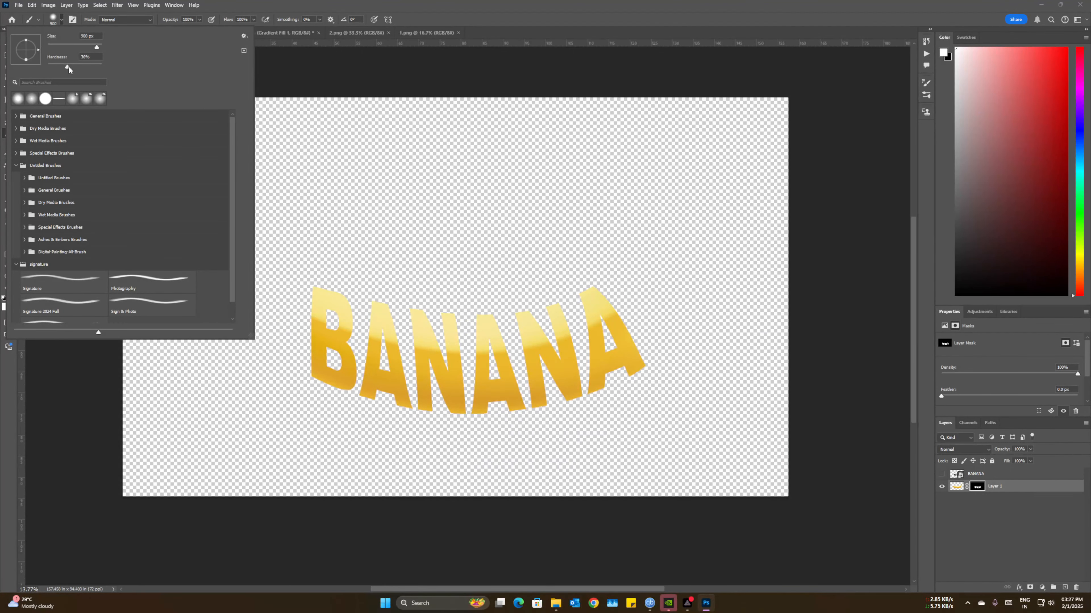
{"action": "left_click", "coordinate": [77, 430]}
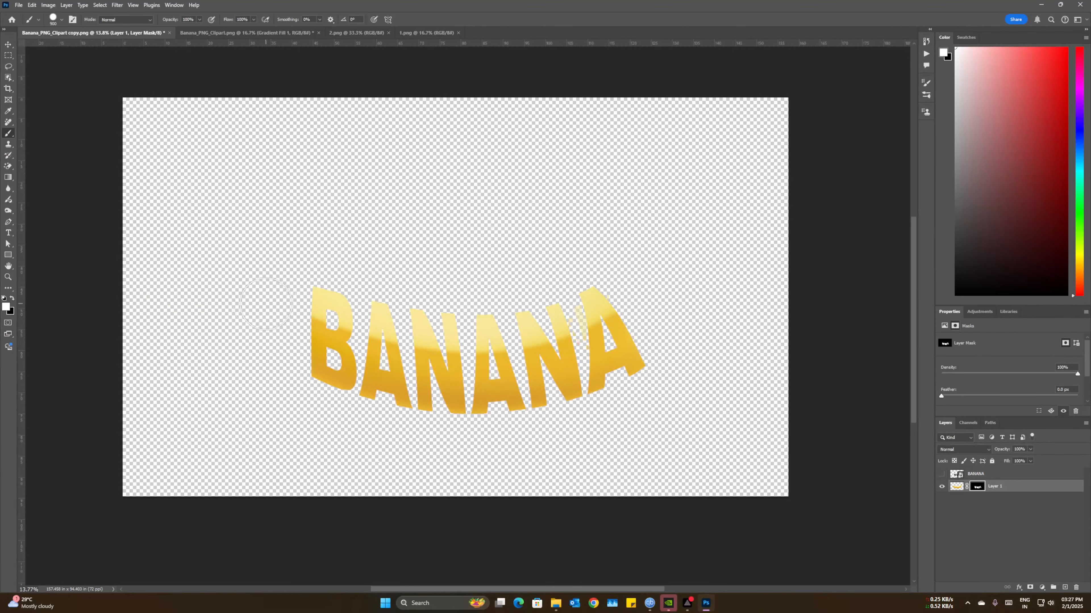
{"action": "mouse_move", "coordinate": [266, 303]}
{"action": "left_mouse_down"}
{"action": "mouse_move", "coordinate": [291, 293]}
{"action": "mouse_move", "coordinate": [287, 370]}
{"action": "mouse_move", "coordinate": [253, 312]}
{"action": "mouse_move", "coordinate": [238, 326]}
{"action": "mouse_move", "coordinate": [271, 389]}
{"action": "left_mouse_up"}
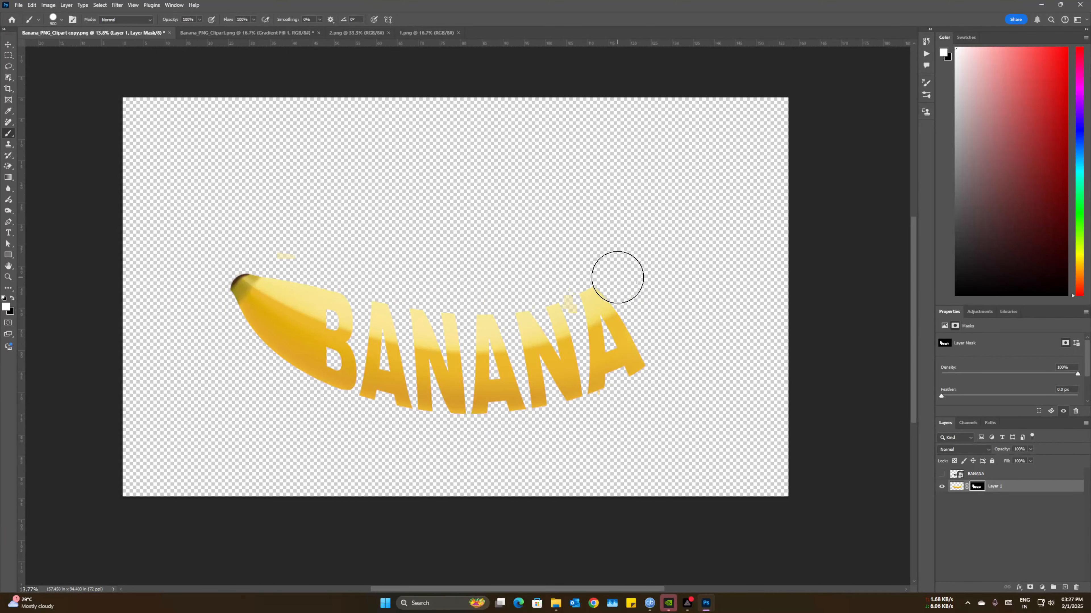
{"action": "mouse_move", "coordinate": [617, 277]}
{"action": "left_mouse_down"}
{"action": "mouse_move", "coordinate": [662, 356]}
{"action": "mouse_move", "coordinate": [648, 244]}
{"action": "mouse_move", "coordinate": [684, 191]}
{"action": "mouse_move", "coordinate": [674, 321]}
{"action": "left_mouse_up"}
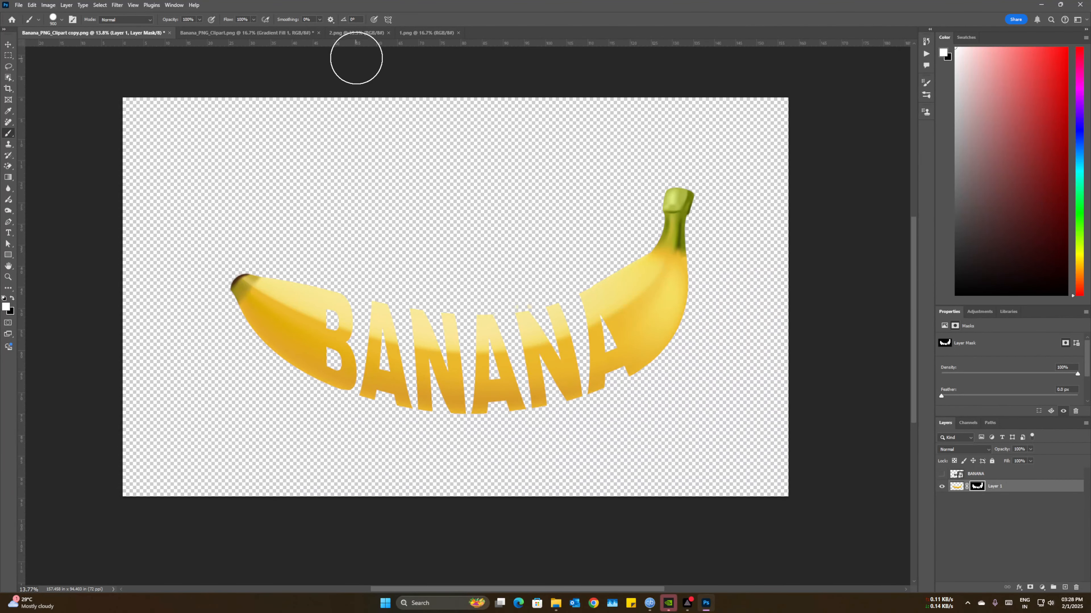
Look at the finished GREEN leaf and CARROT example images and return to the banana document
{"action": "left_click", "coordinate": [356, 33]}
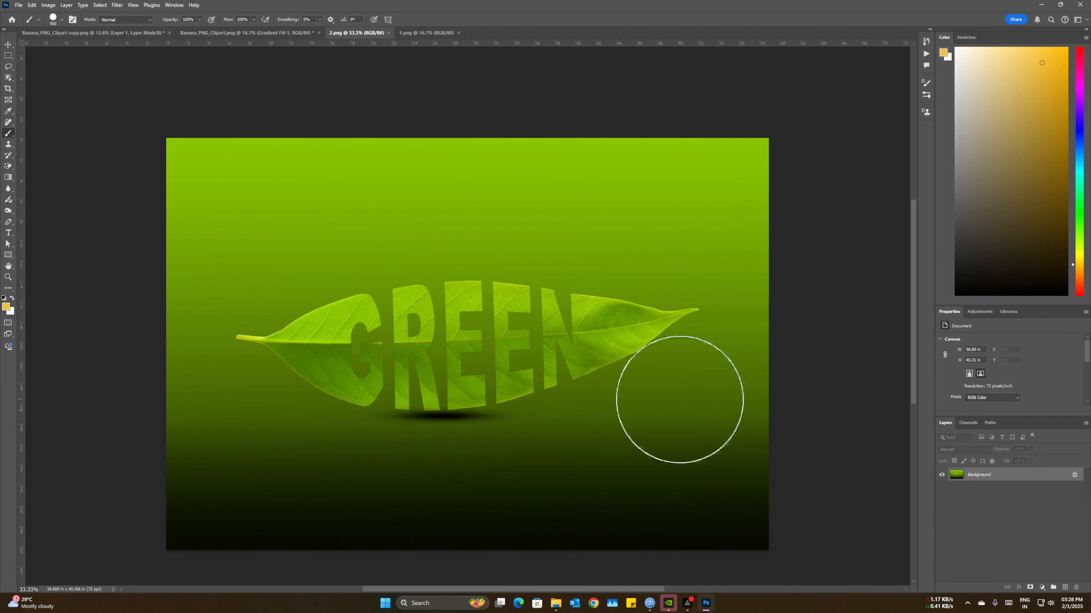
{"action": "left_click", "coordinate": [413, 32]}
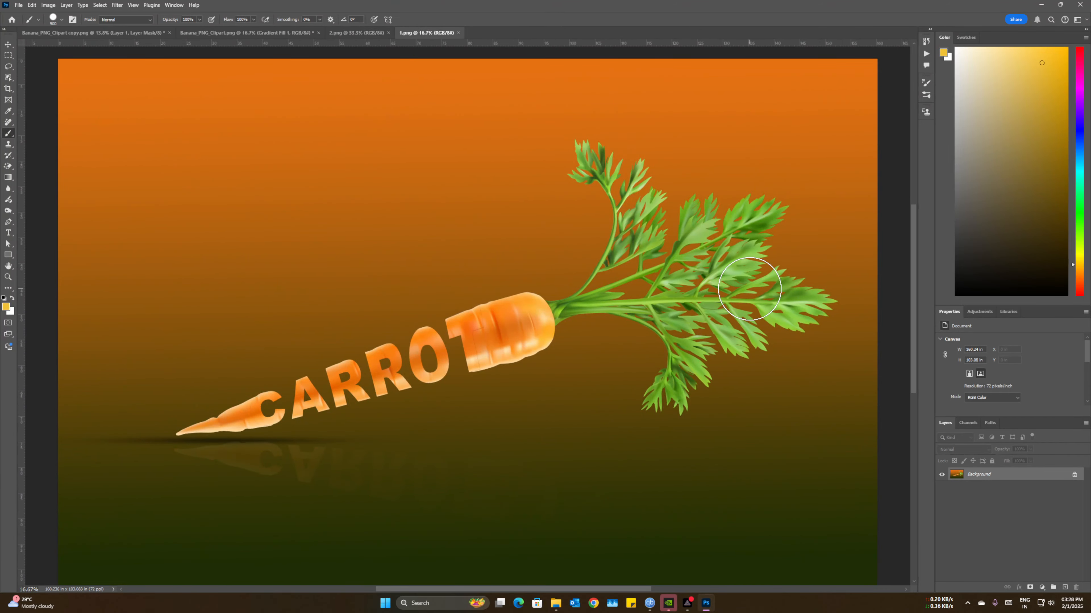
{"action": "left_click", "coordinate": [130, 32]}
{"action": "left_click", "coordinate": [421, 34]}
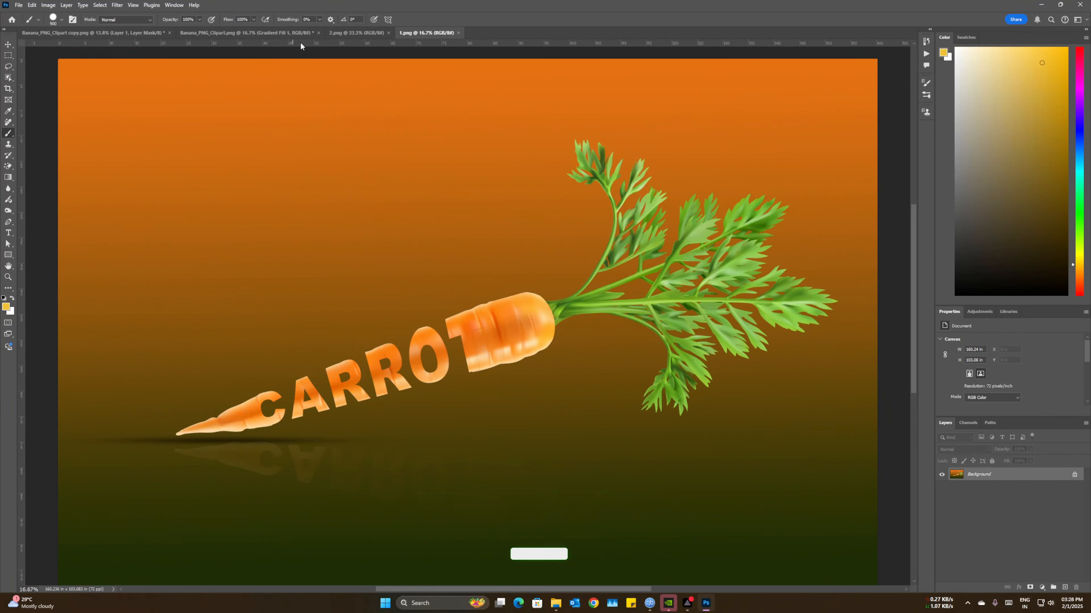
{"action": "left_click", "coordinate": [356, 33]}
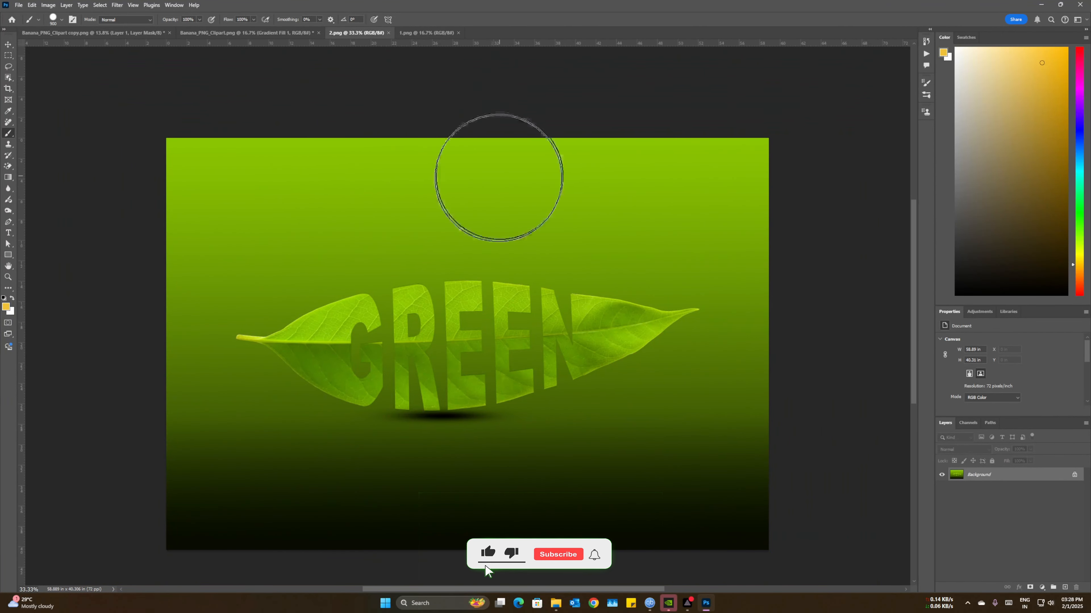
{"action": "left_click", "coordinate": [91, 37]}
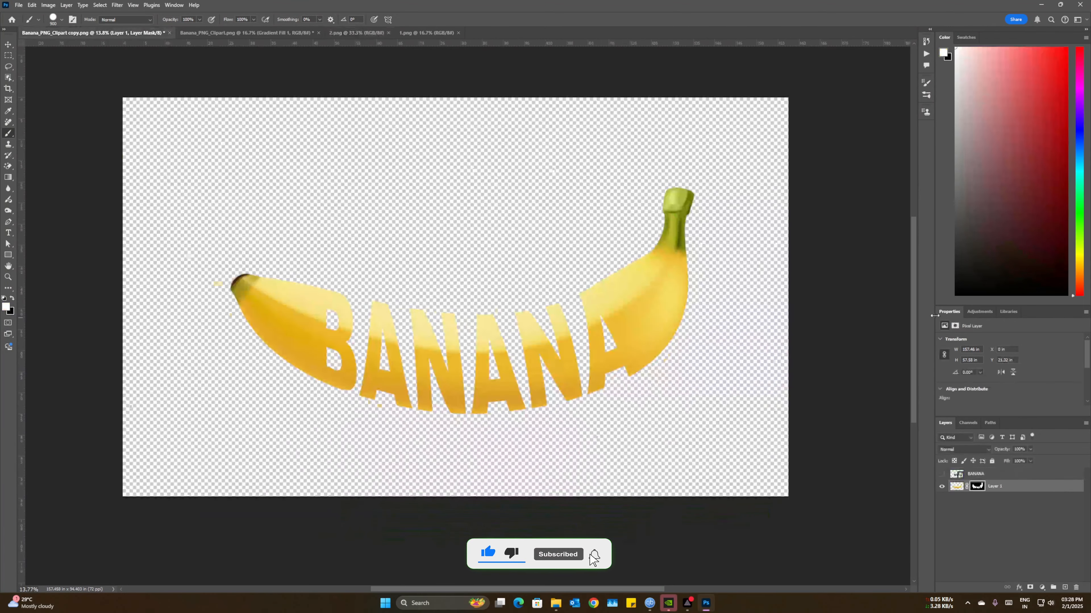
Add a new layer above the others and fill it with a yellow-to-orange linear gradient running from the canvas top to its bottom
{"action": "left_click", "coordinate": [960, 507]}
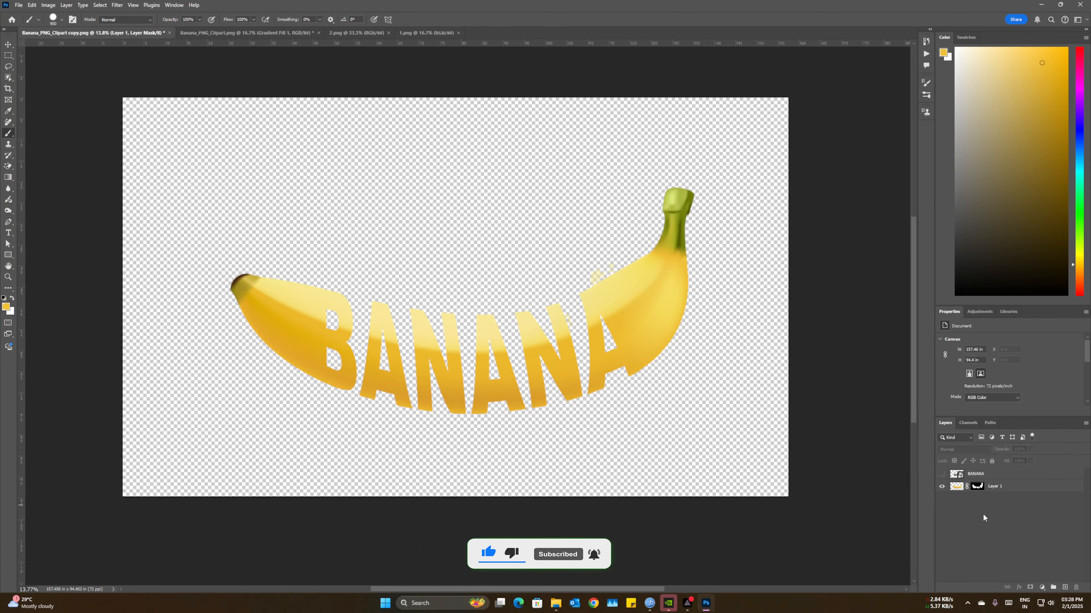
{"action": "left_click", "coordinate": [1064, 588]}
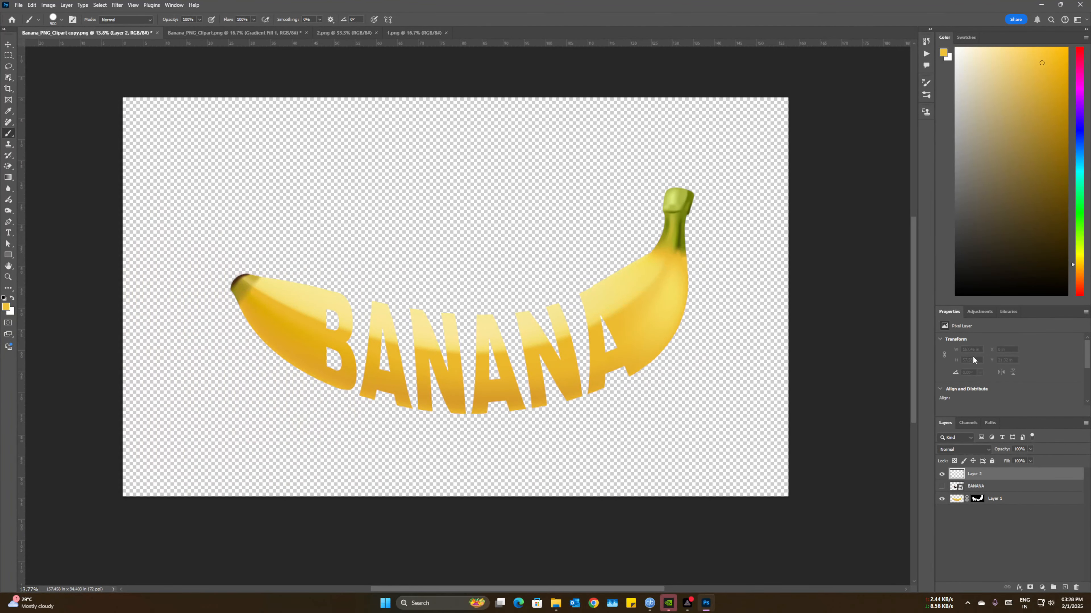
{"action": "left_click", "coordinate": [8, 177]}
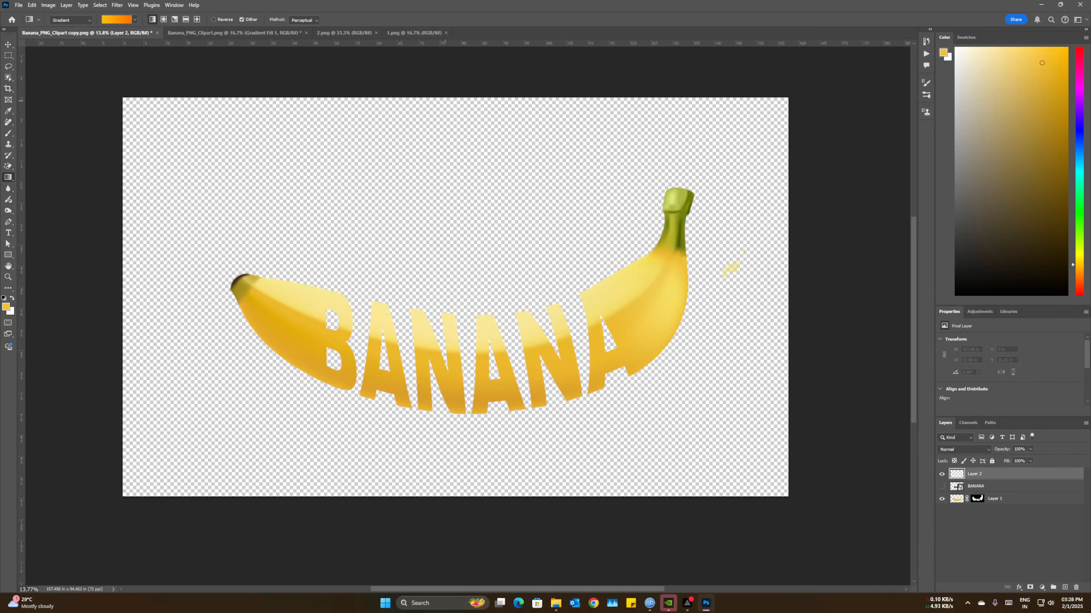
{"action": "left_click_drag", "start_coordinate": [449, 99], "coordinate": [454, 490]}
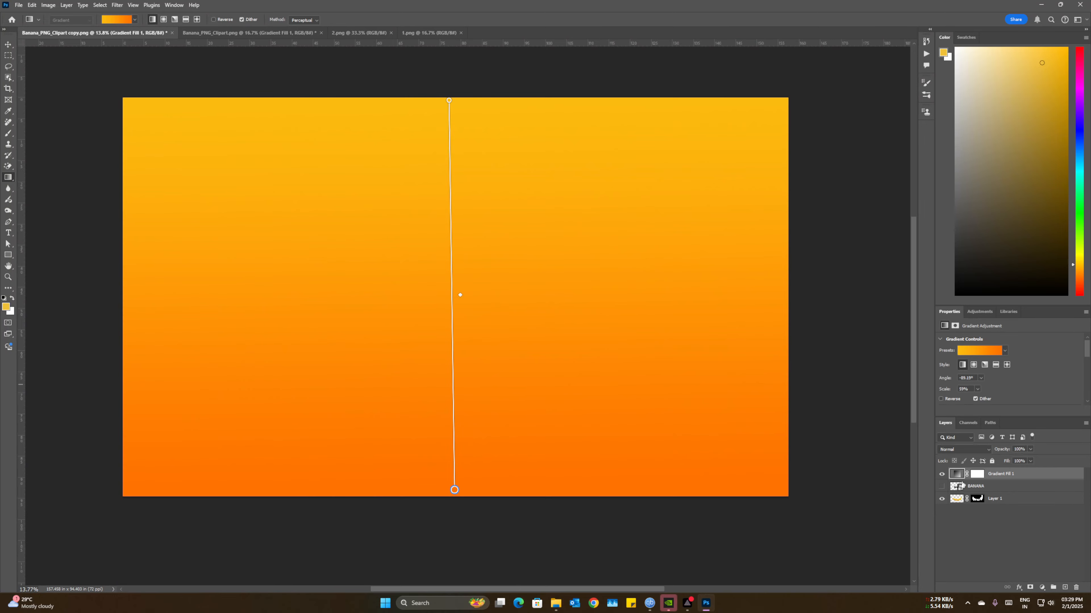
Set the start color of the gradient fill to the yellow fecb00
{"action": "double_click", "coordinate": [957, 474]}
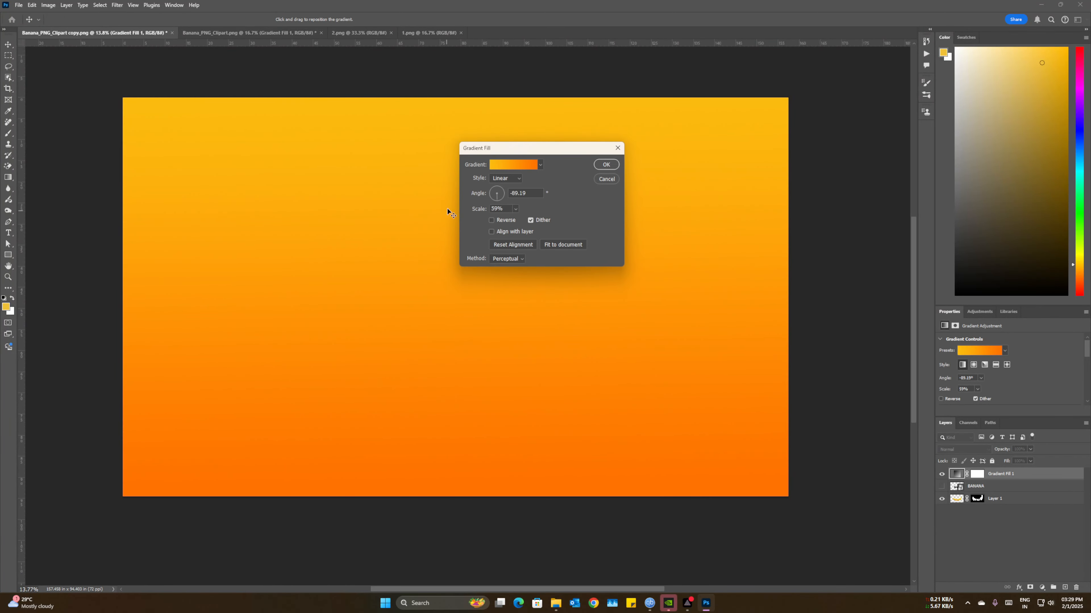
{"action": "left_click", "coordinate": [511, 166]}
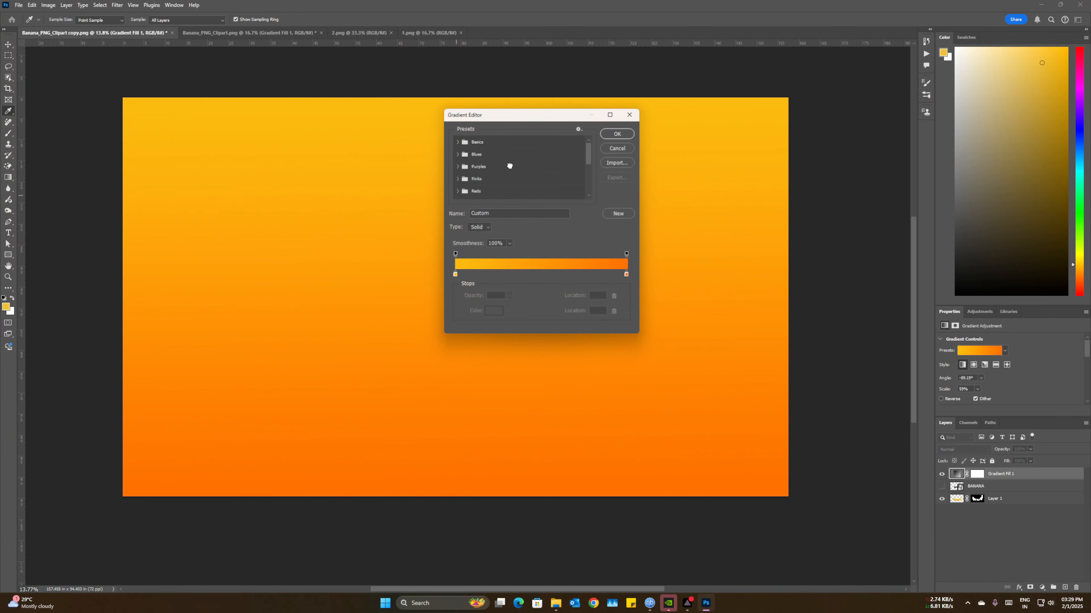
{"action": "double_click", "coordinate": [456, 274]}
{"action": "type", "text": "ffbe0e"}
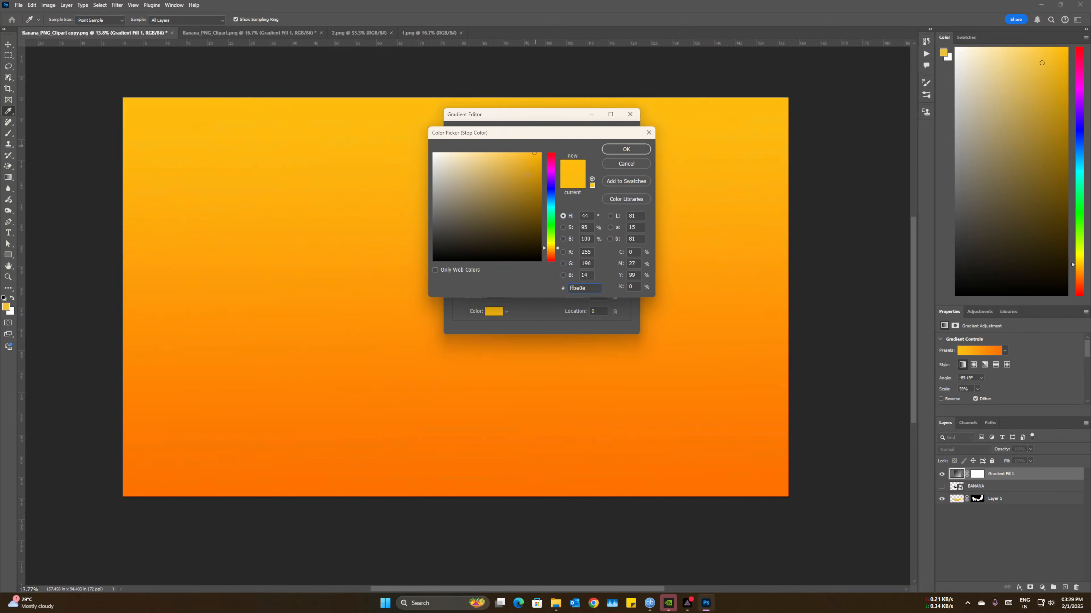
{"action": "left_click_drag", "start_coordinate": [535, 153], "coordinate": [558, 149]}
{"action": "left_click_drag", "start_coordinate": [556, 251], "coordinate": [557, 247]}
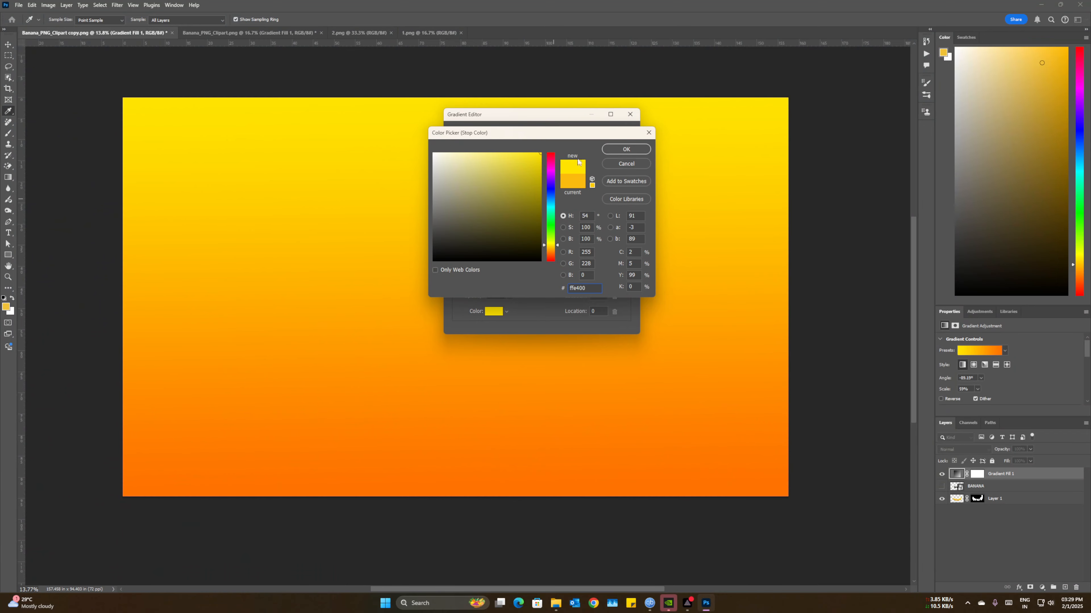
{"action": "left_click_drag", "start_coordinate": [557, 246], "coordinate": [557, 249]}
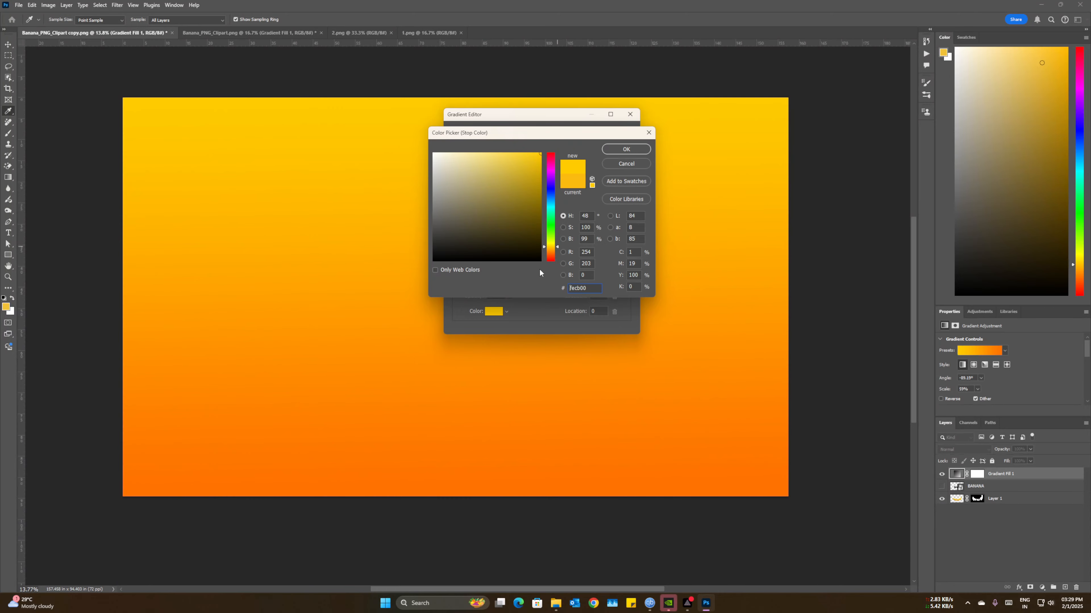
{"action": "left_click", "coordinate": [608, 150]}
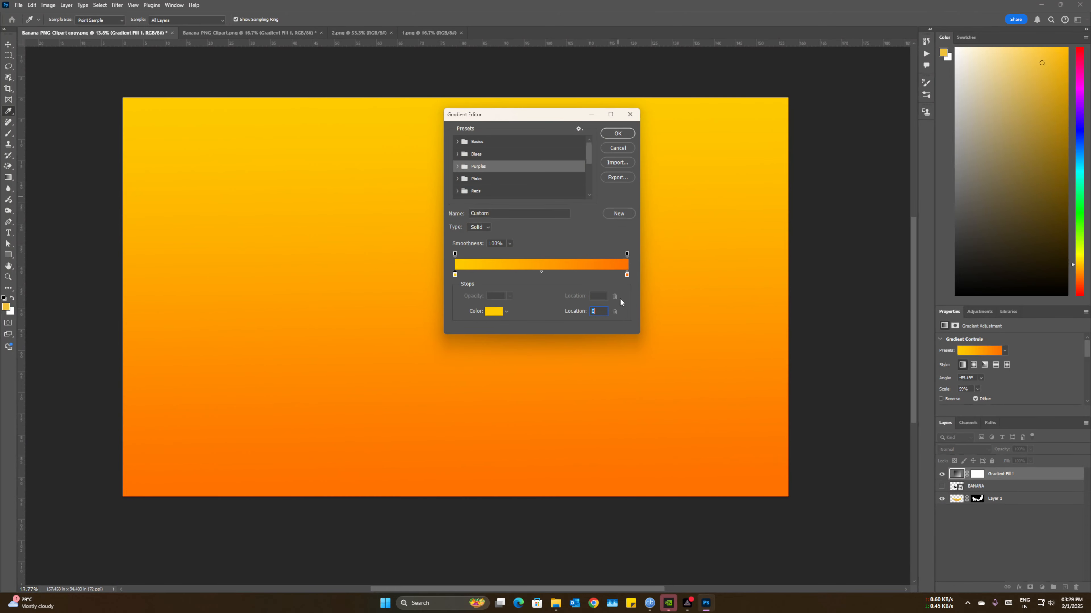
Set the end color of the gradient fill to the dark orange cb4402 and apply the gradient
{"action": "double_click", "coordinate": [626, 276]}
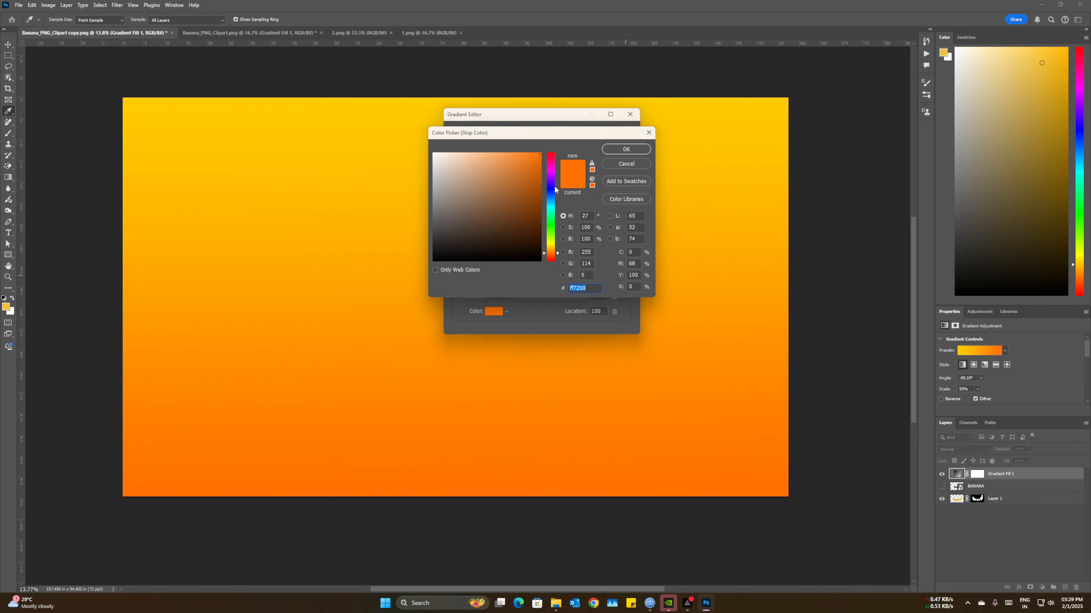
{"action": "left_click", "coordinate": [536, 196]}
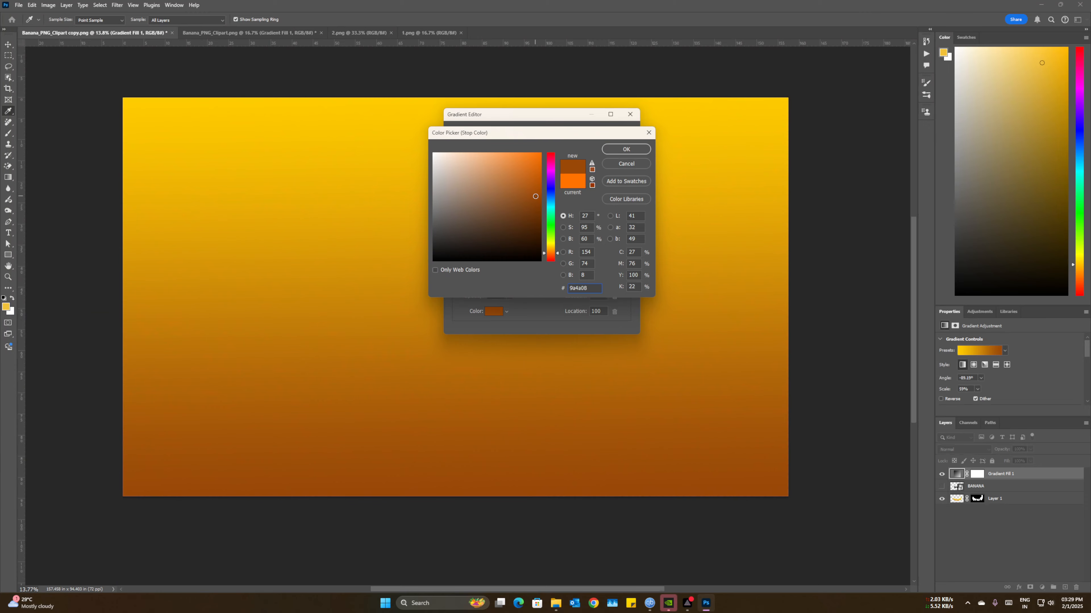
{"action": "left_click_drag", "start_coordinate": [535, 196], "coordinate": [541, 175]}
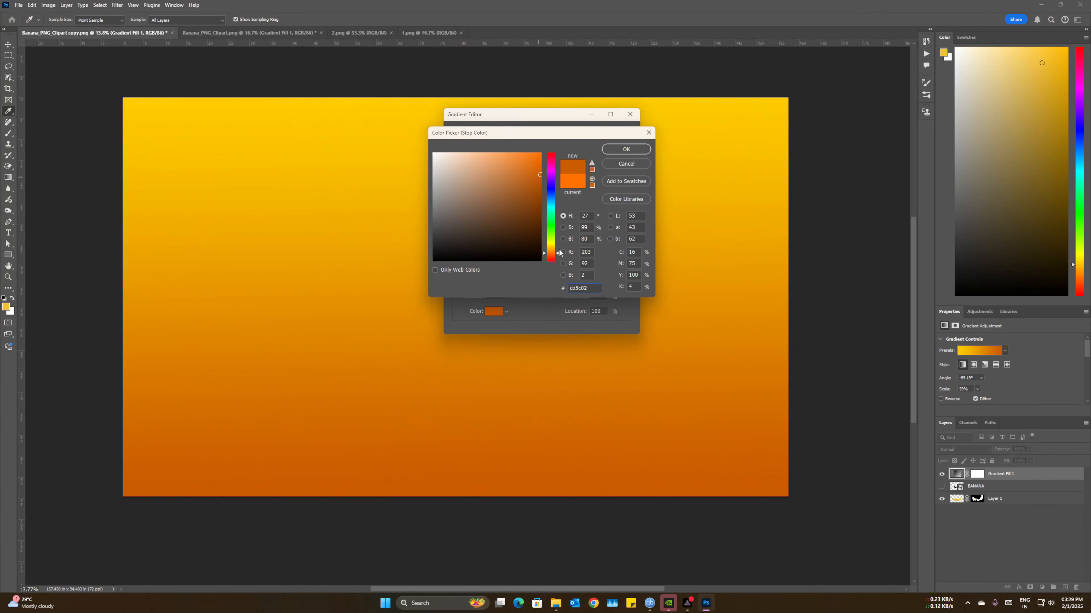
{"action": "left_click_drag", "start_coordinate": [557, 256], "coordinate": [558, 257]}
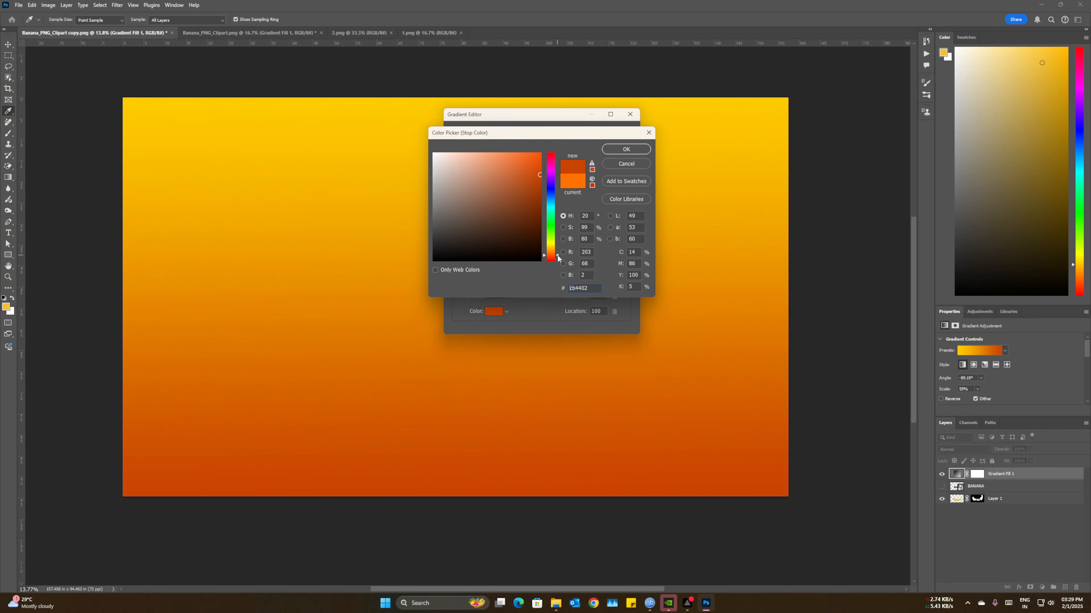
{"action": "left_click", "coordinate": [622, 147]}
{"action": "left_click", "coordinate": [625, 135]}
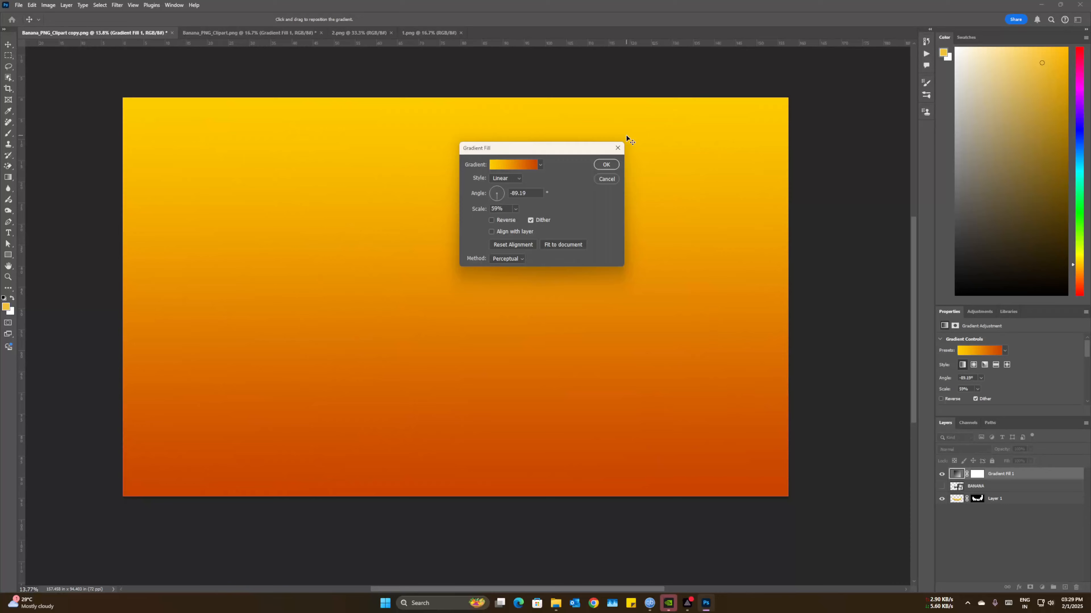
{"action": "left_click", "coordinate": [605, 165]}
Move the gradient fill layer beneath Layer 1 and add a new empty layer directly above the gradient
{"action": "left_click_drag", "start_coordinate": [1028, 476], "coordinate": [1032, 504]}
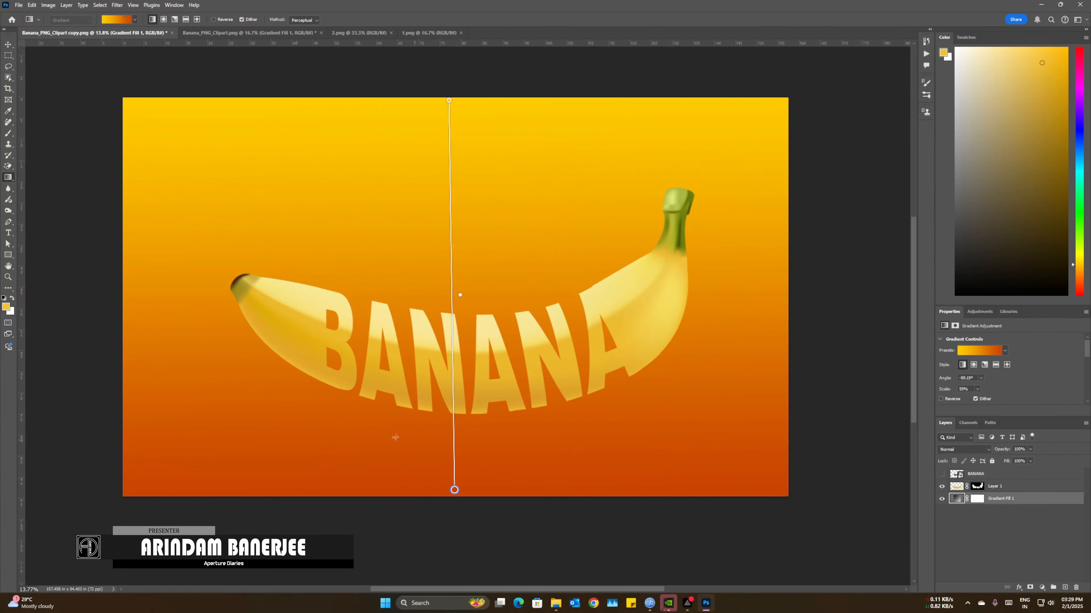
{"action": "left_click", "coordinate": [9, 45]}
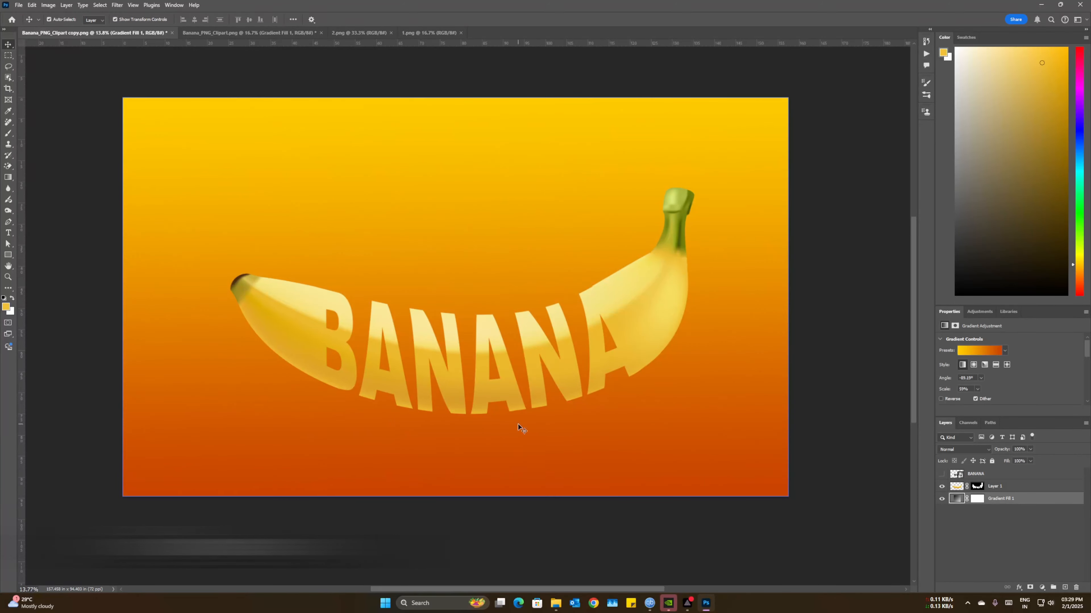
{"action": "left_click", "coordinate": [1065, 587]}
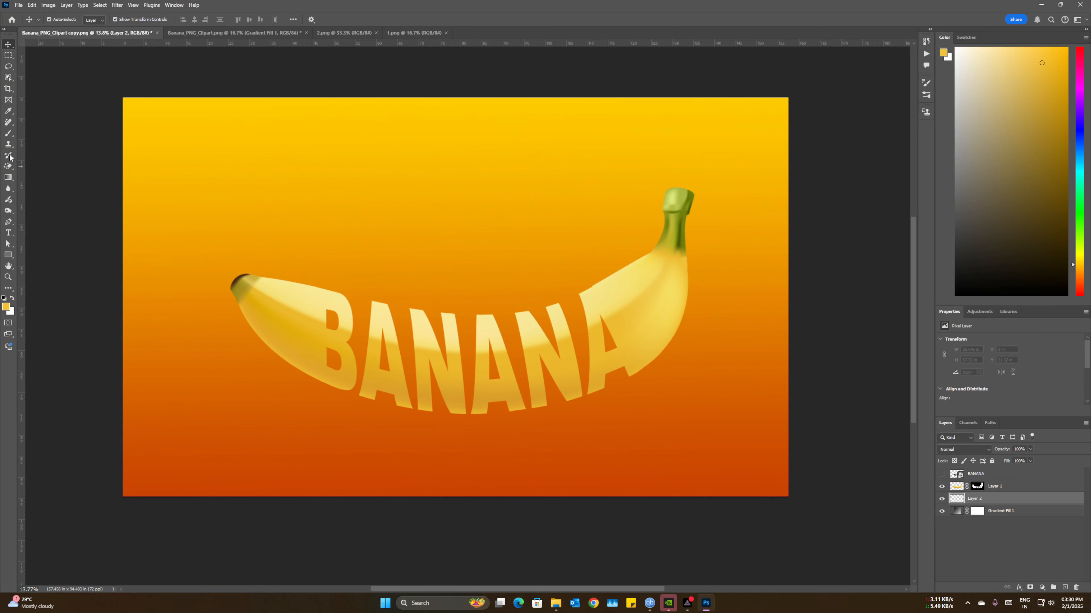
Activate the Brush tool for the new layer and open its brush size and hardness settings
{"action": "left_click", "coordinate": [5, 135]}
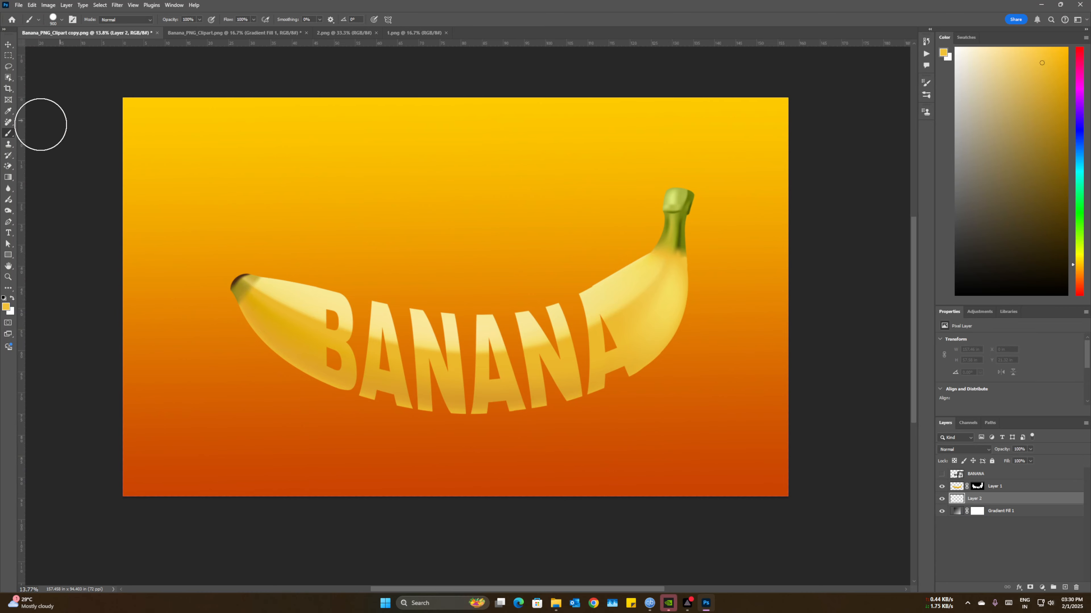
{"action": "left_click", "coordinate": [63, 21]}
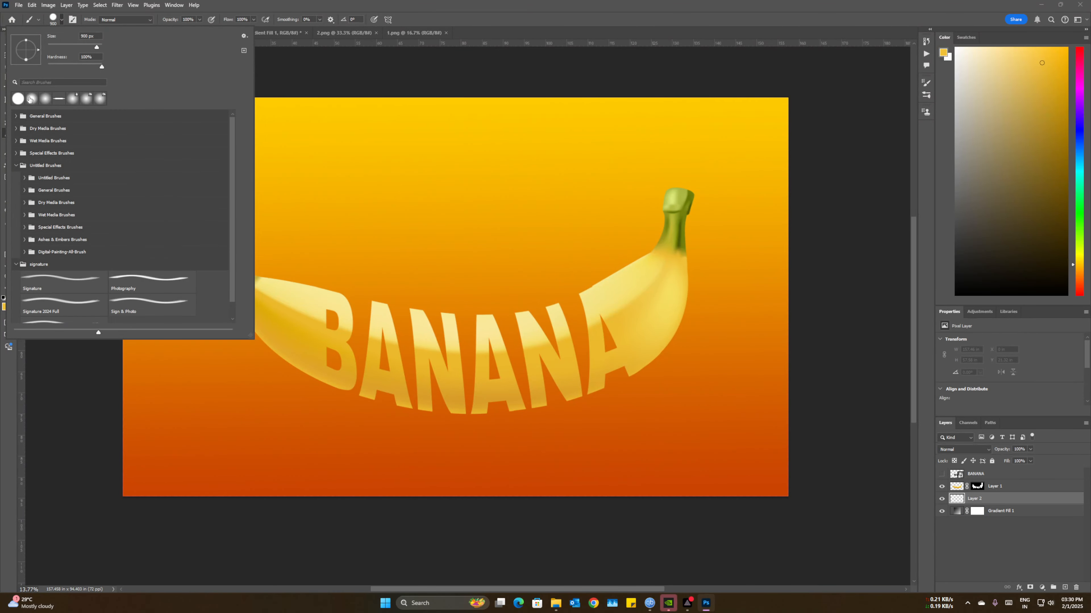